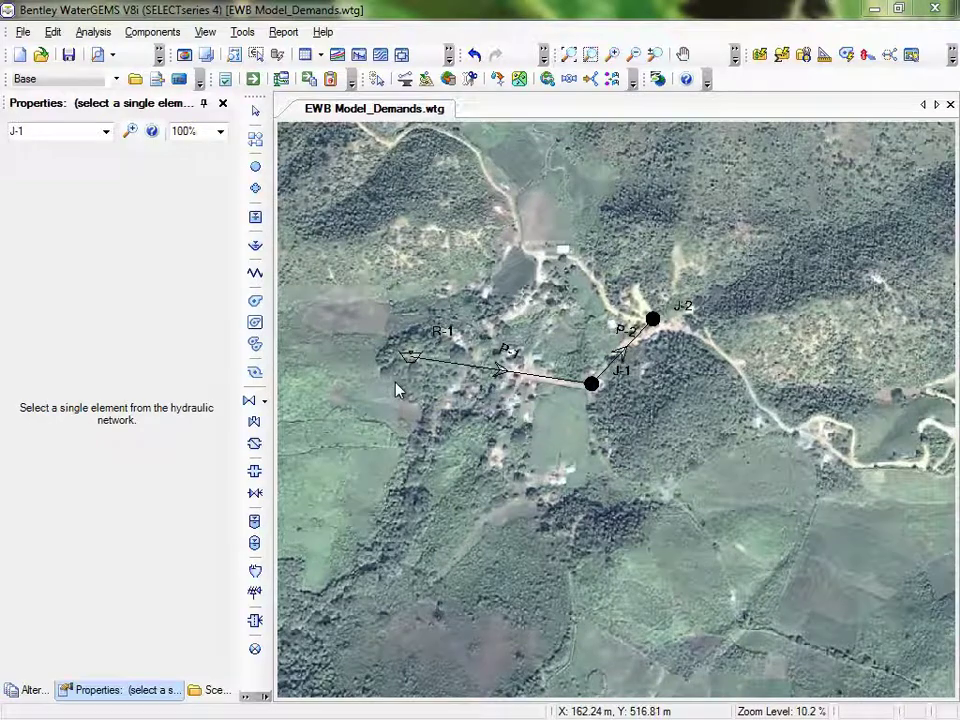
# Switch off the Google Earth_El Chaguite background layer and zoom in on the R-1–J-1–J-2 network
pyautogui.click(205, 33)
pyautogui.click(203, 71)
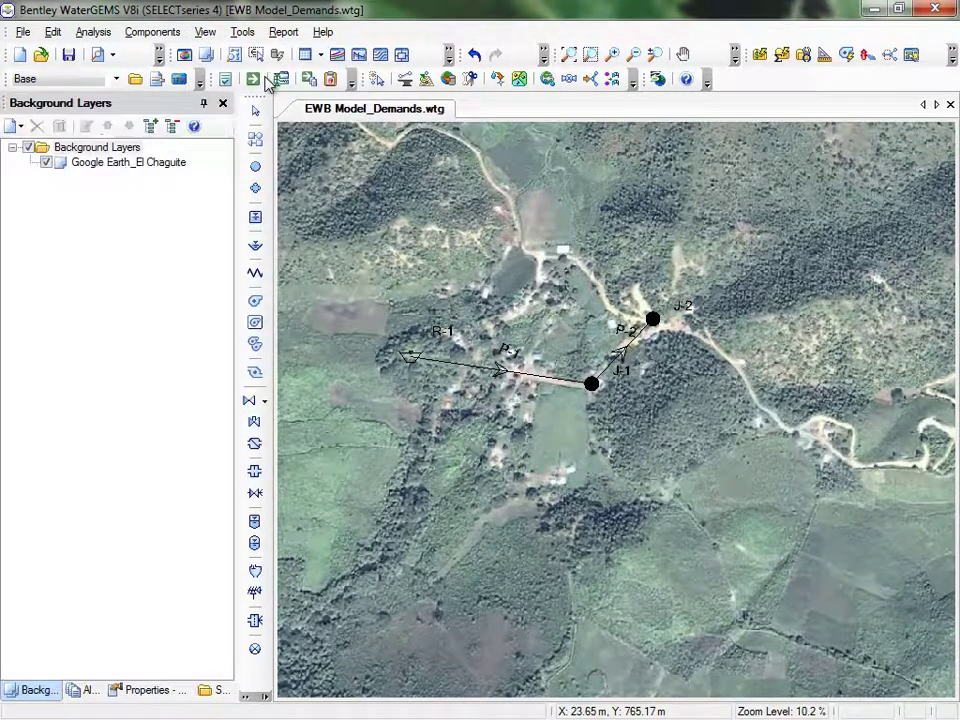
pyautogui.click(49, 163)
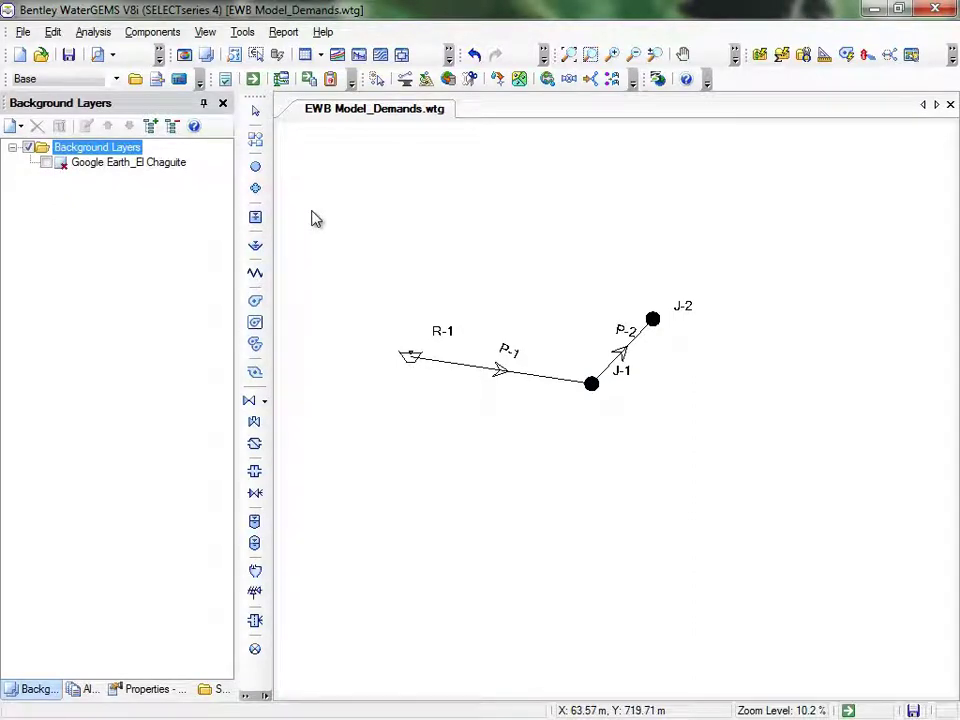
pyautogui.scroll(3, 424, 268)
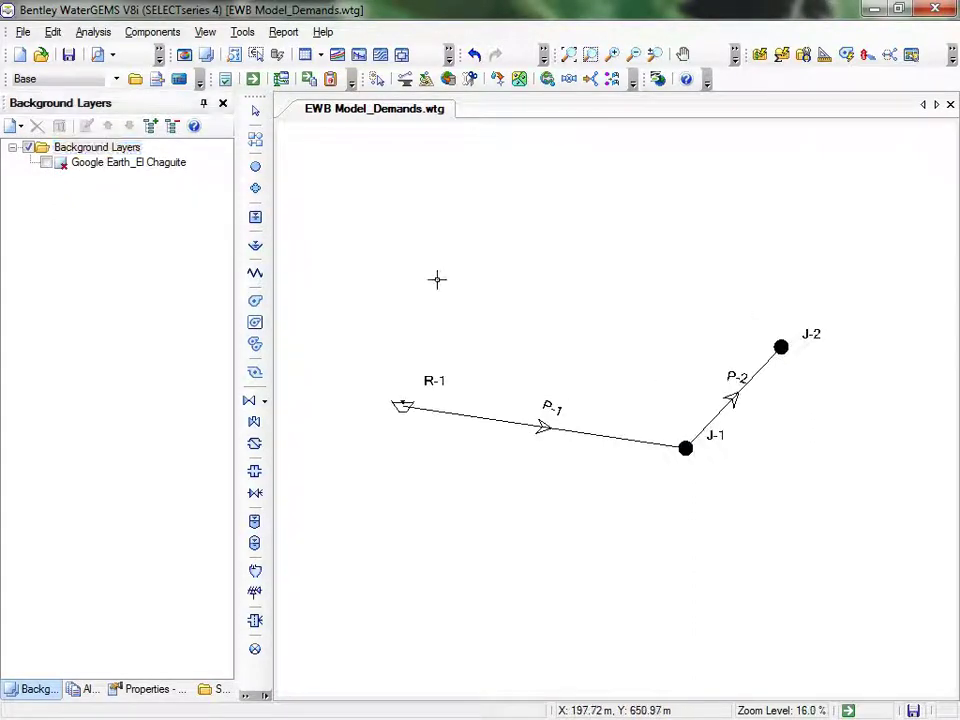
pyautogui.moveTo(424, 269)
pyautogui.mouseDown()
pyautogui.moveTo(495, 304)
pyautogui.moveTo(493, 296)
pyautogui.moveTo(516, 330)
pyautogui.mouseUp()
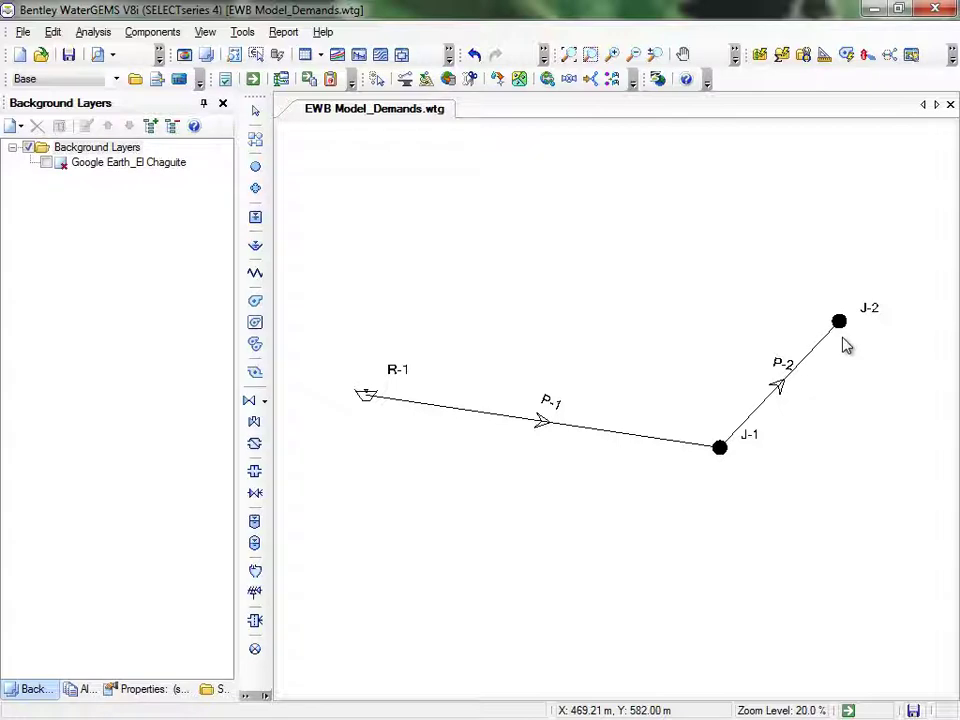
# Enter a 260 m³/day base demand with Fixed pattern in junction J-1's demand collection
pyautogui.click(719, 449)
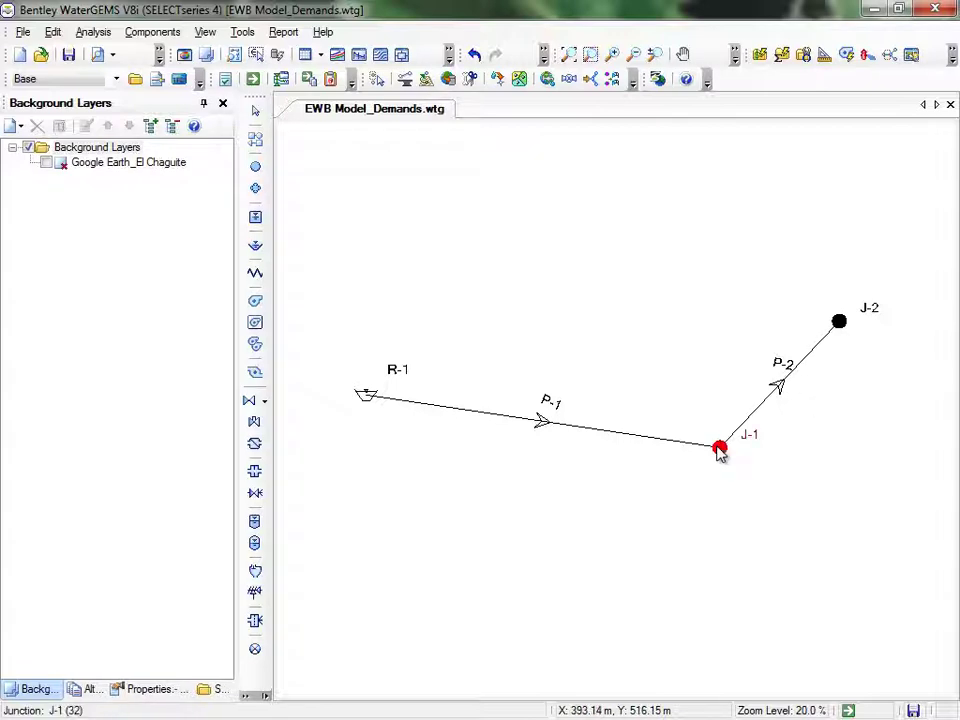
pyautogui.doubleClick(719, 449)
pyautogui.click(166, 387)
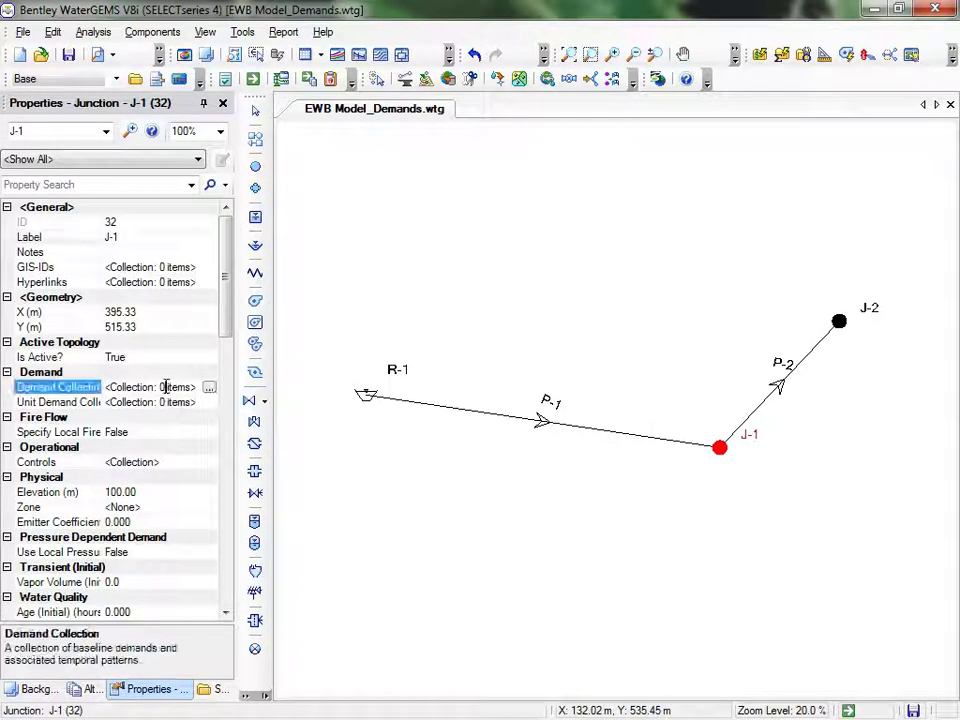
pyautogui.click(209, 387)
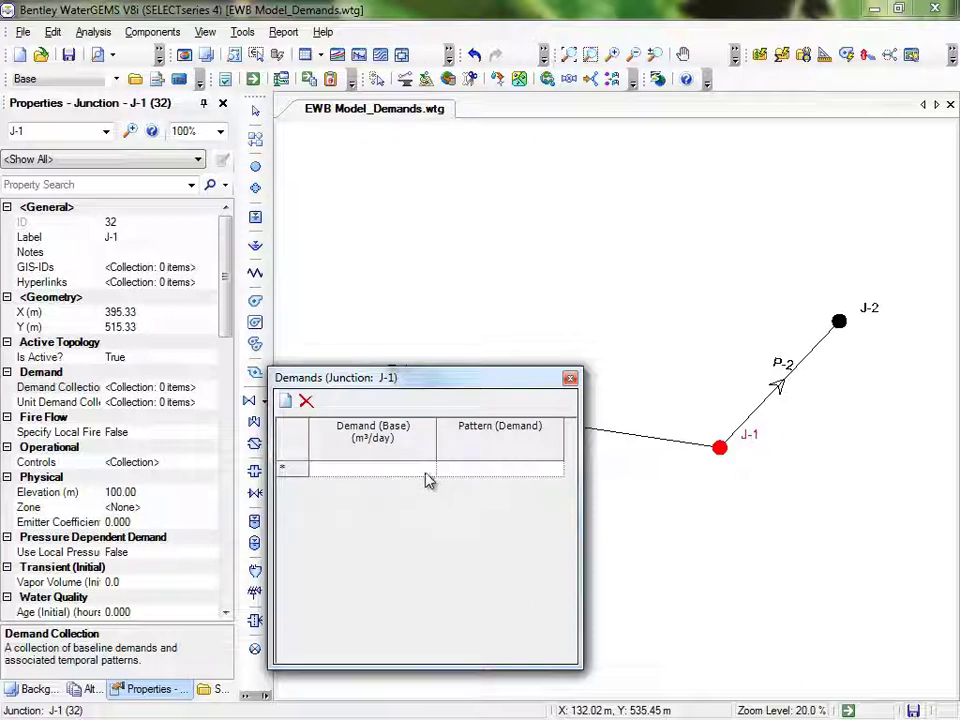
pyautogui.click(423, 472)
pyautogui.write('260')
pyautogui.click(484, 471)
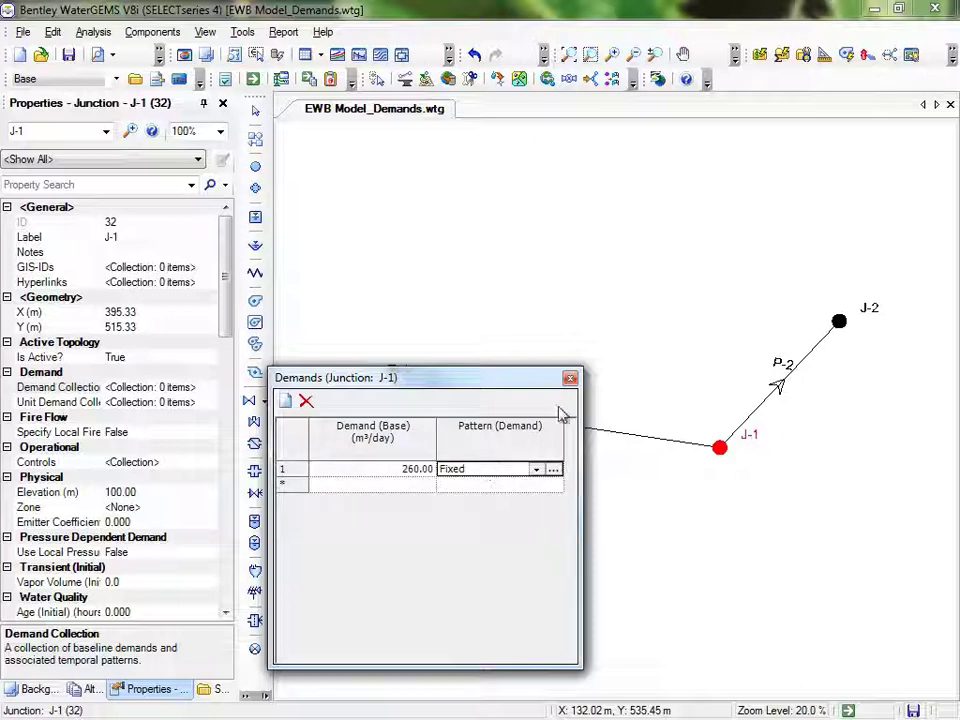
pyautogui.click(570, 378)
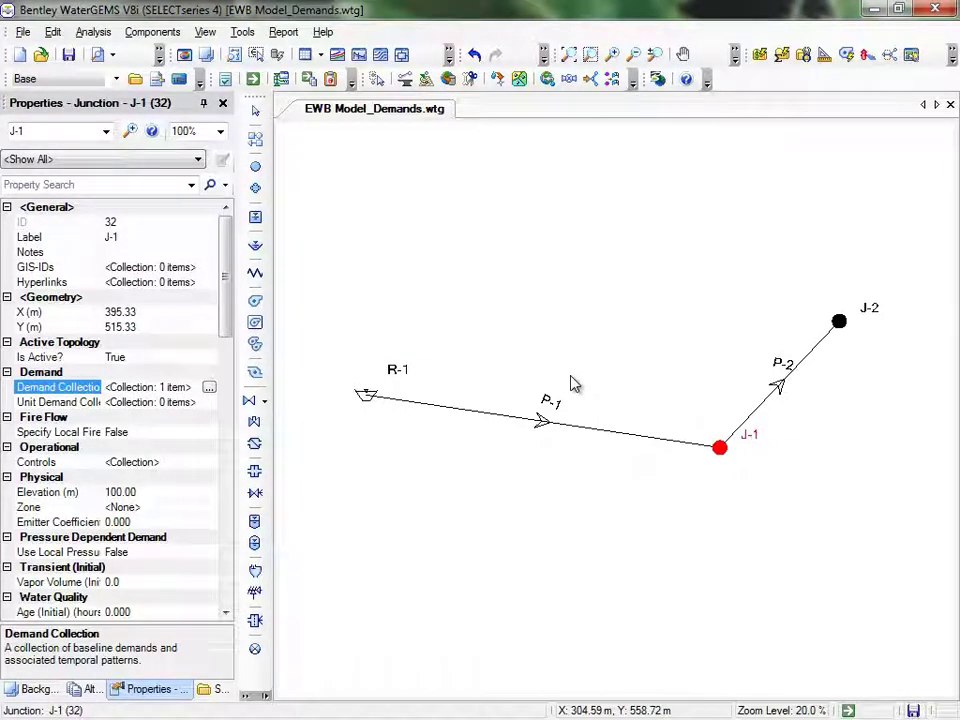
# Select junction J-2 and start a new demand row in its Demand Collection
pyautogui.click(820, 325)
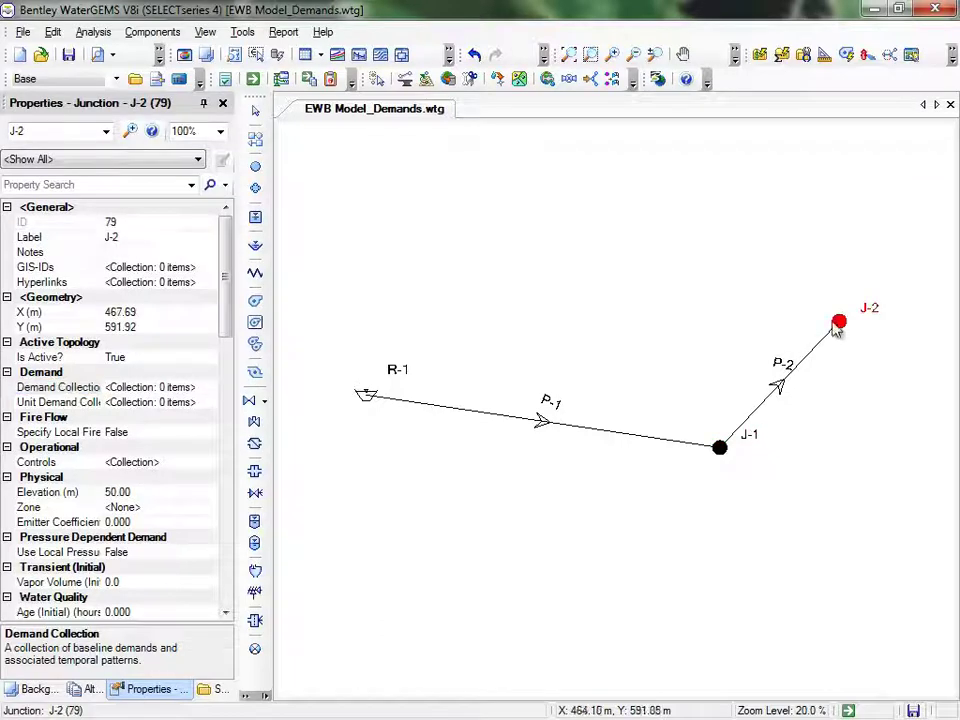
pyautogui.click(211, 388)
pyautogui.click(211, 388)
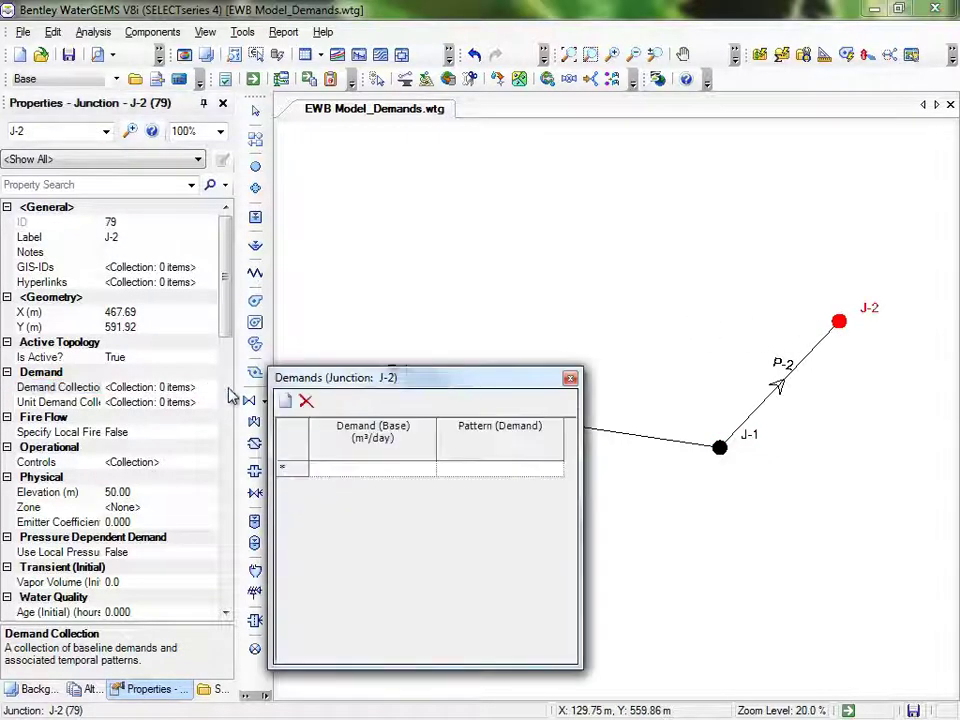
pyautogui.click(462, 469)
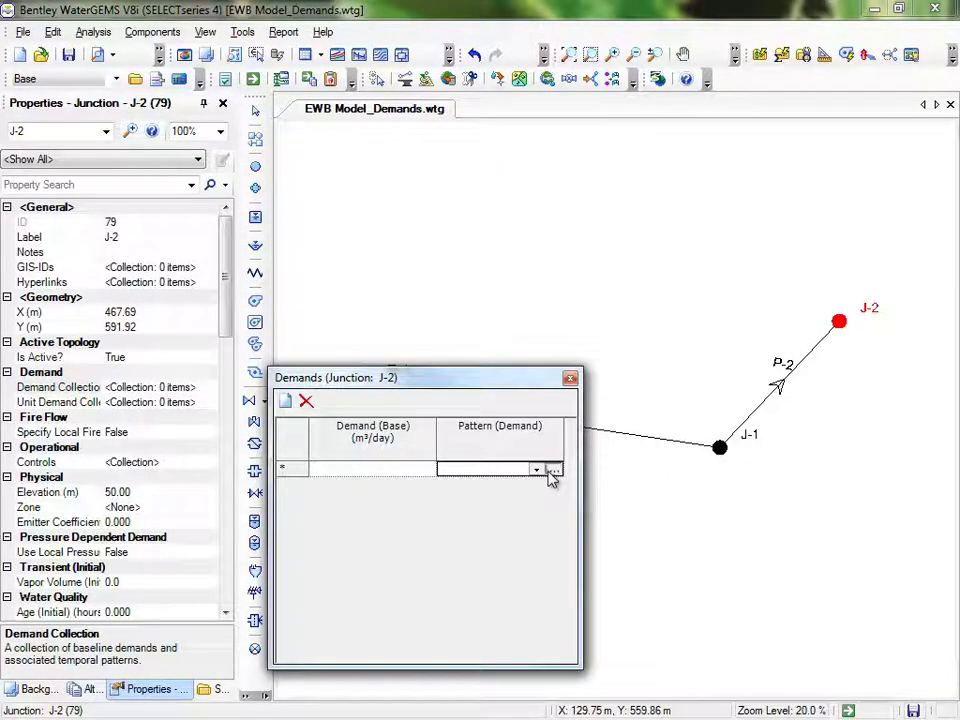
# View the Household Daily hydraulic pattern in the Patterns manager, keeping its Stepwise format
pyautogui.click(552, 470)
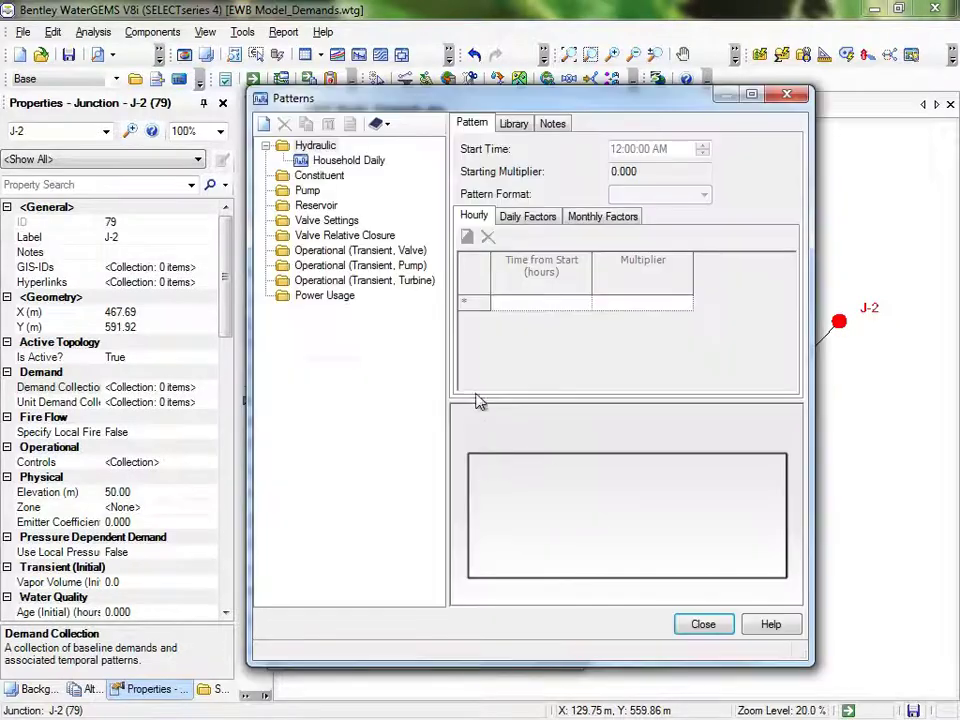
pyautogui.click(316, 147)
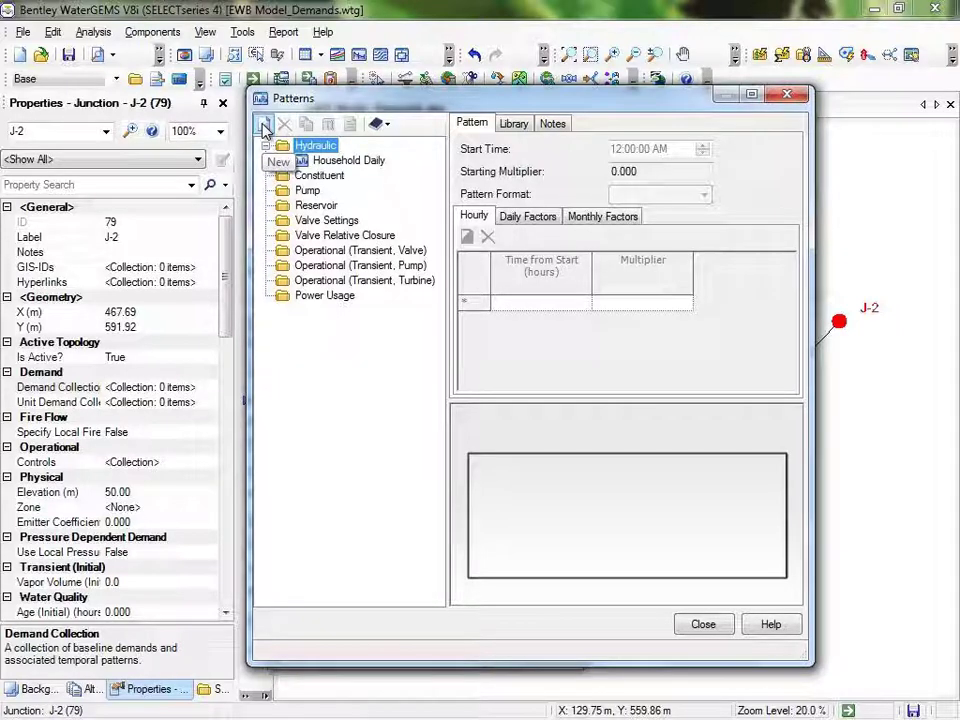
pyautogui.click(340, 162)
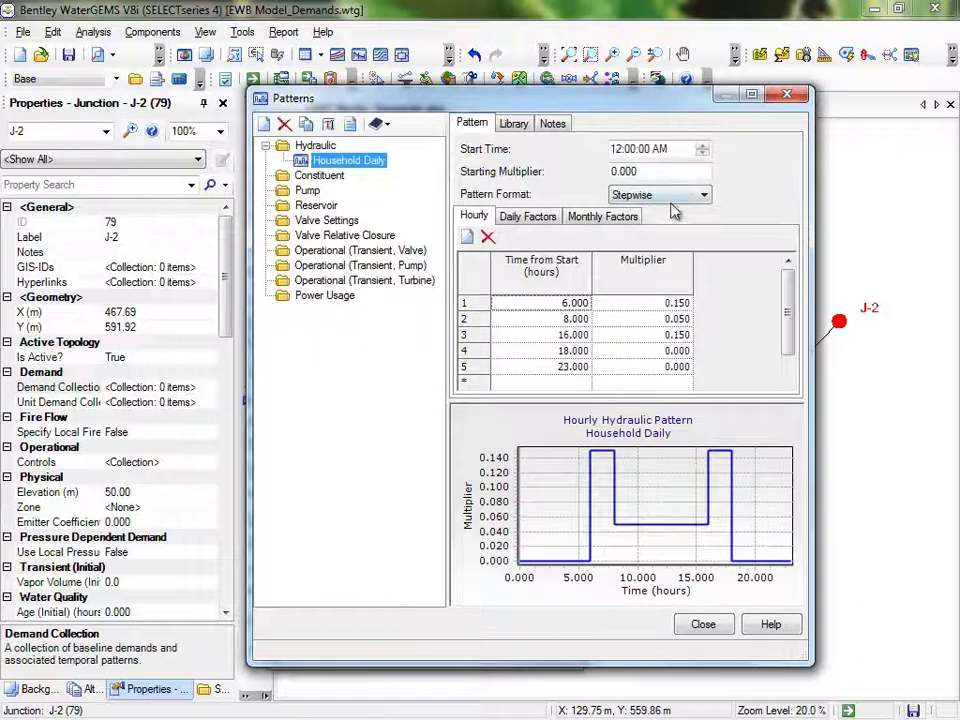
pyautogui.click(697, 198)
pyautogui.click(697, 198)
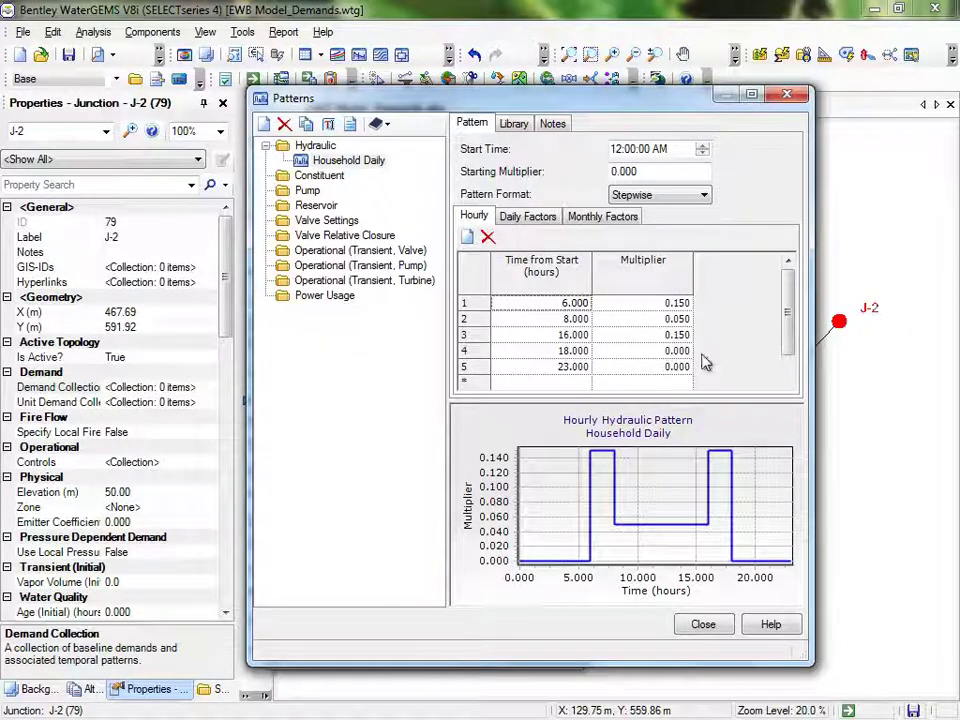
# Assign the Household Daily pattern to J-2's demand row with a 64.4 base demand
pyautogui.click(724, 630)
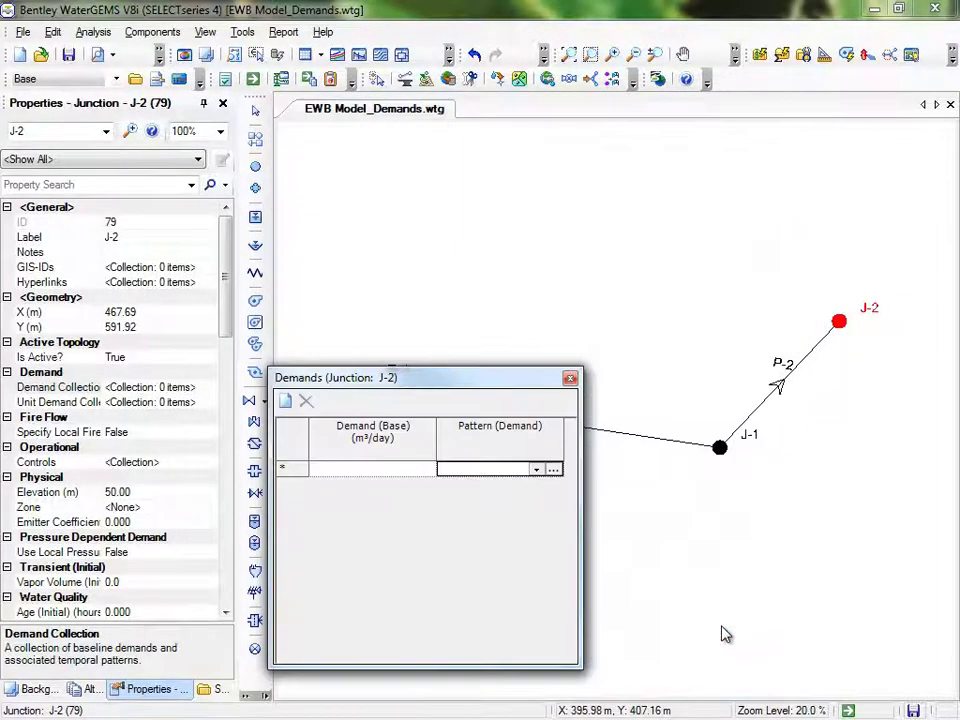
pyautogui.click(536, 472)
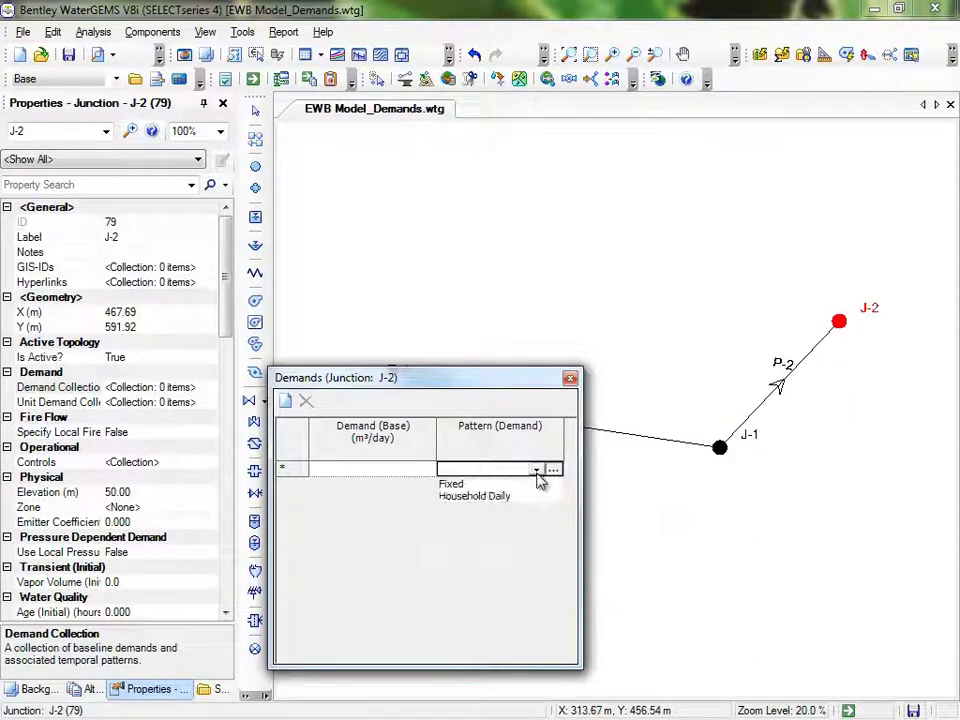
pyautogui.click(537, 497)
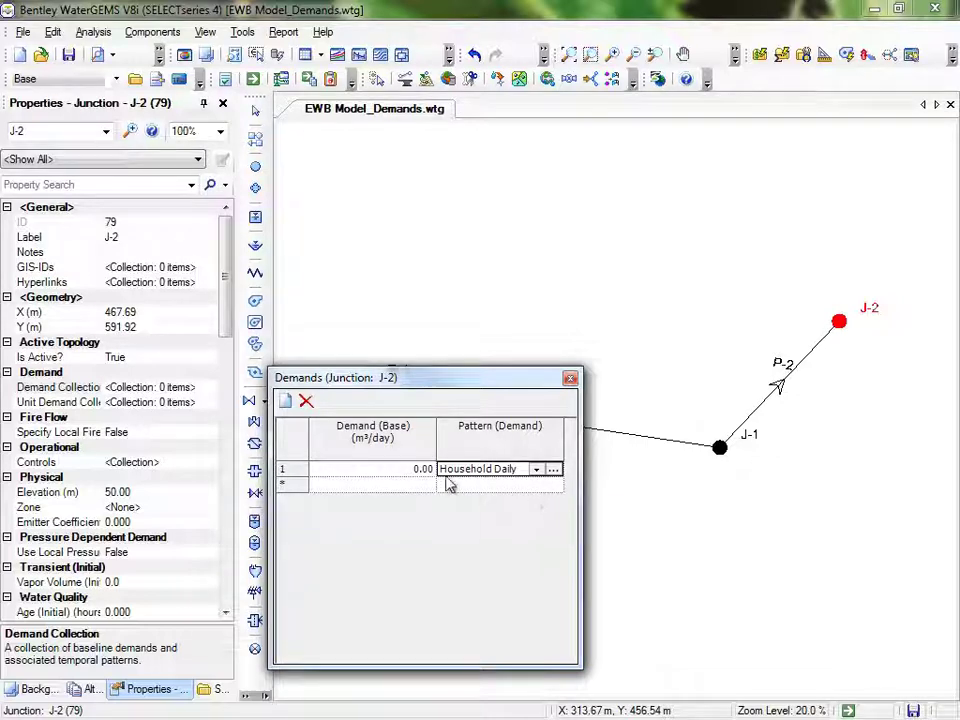
pyautogui.click(420, 469)
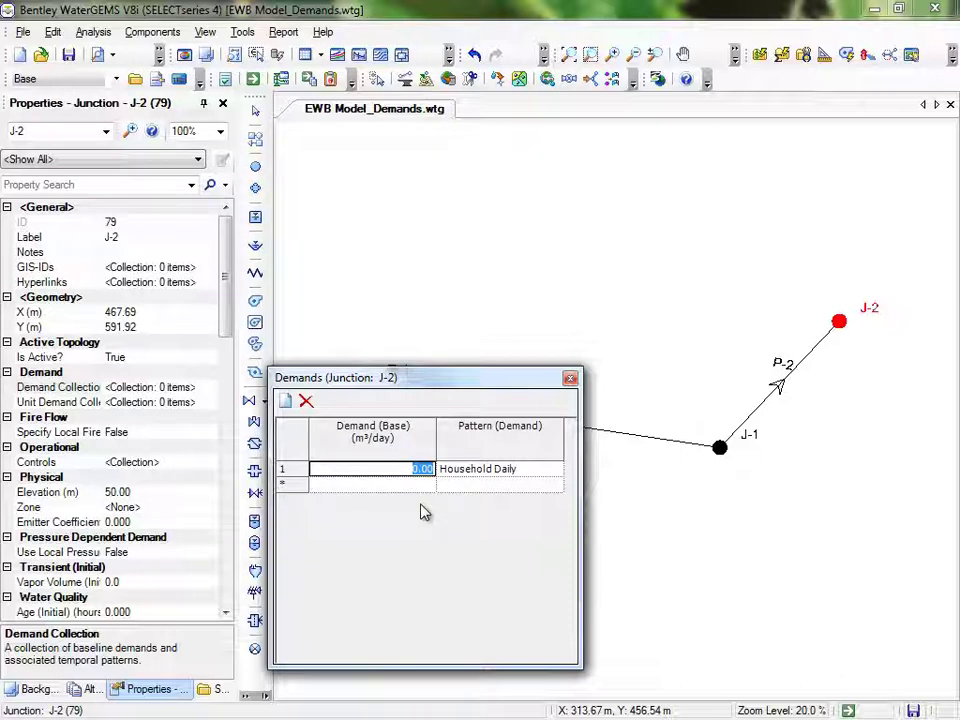
pyautogui.write('64.4')
pyautogui.press('Return')
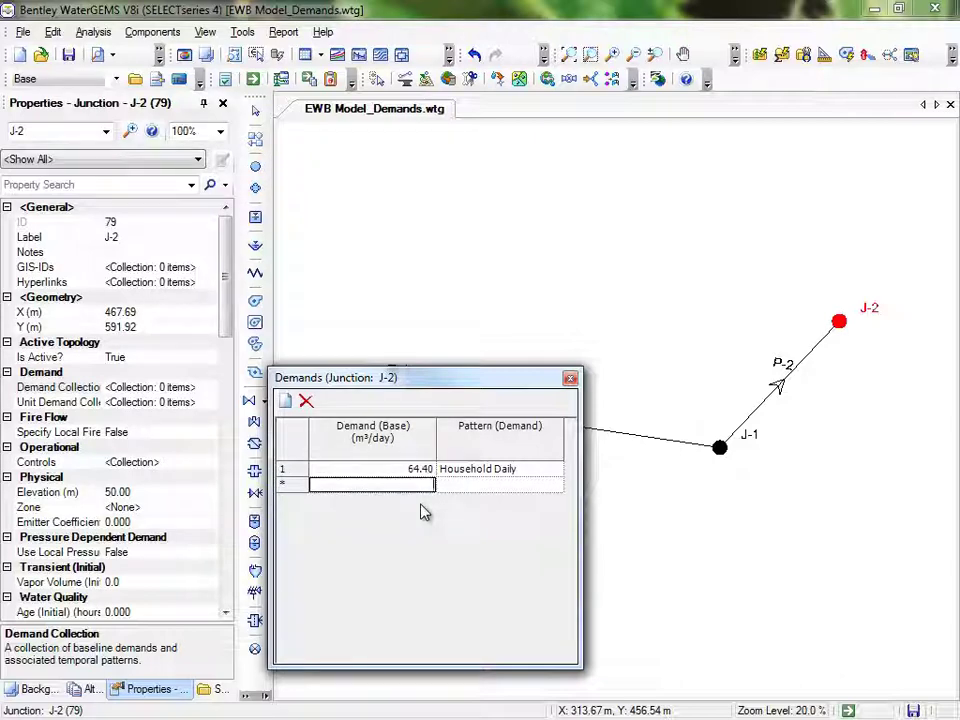
# Confirm the base demand column stays in m³/day and close J-2's demands list
pyautogui.click(387, 432)
pyautogui.rightClick(387, 433)
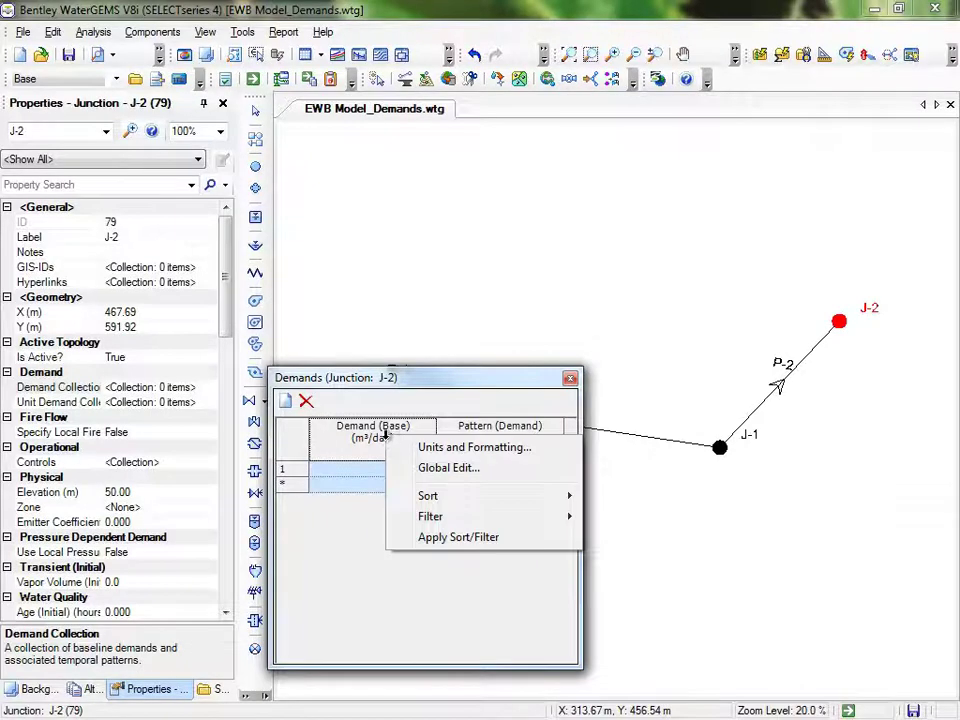
pyautogui.click(552, 449)
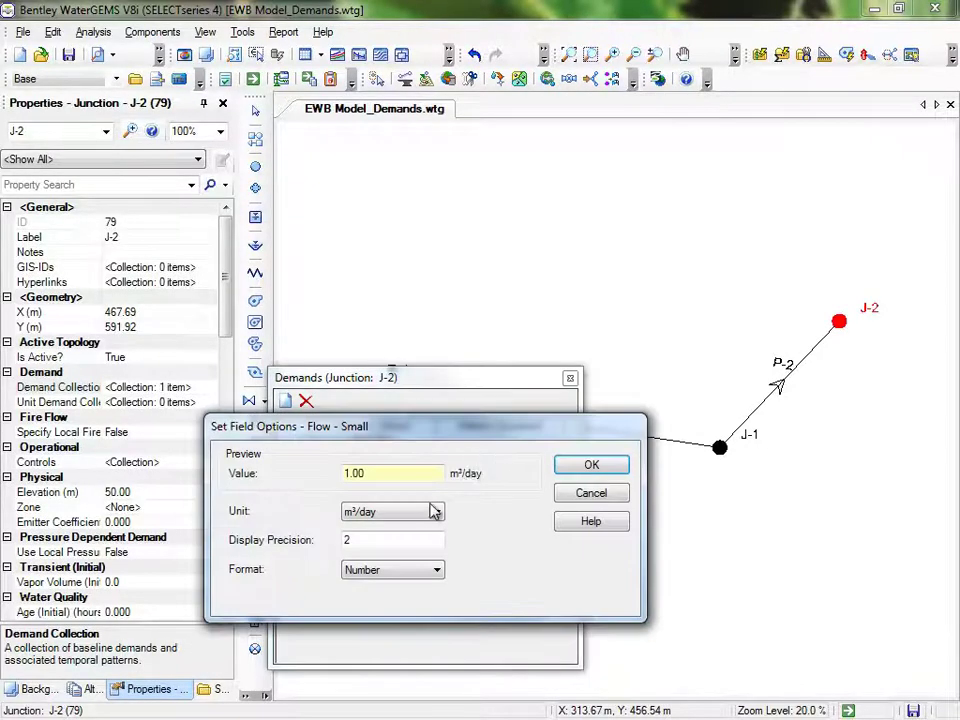
pyautogui.click(436, 513)
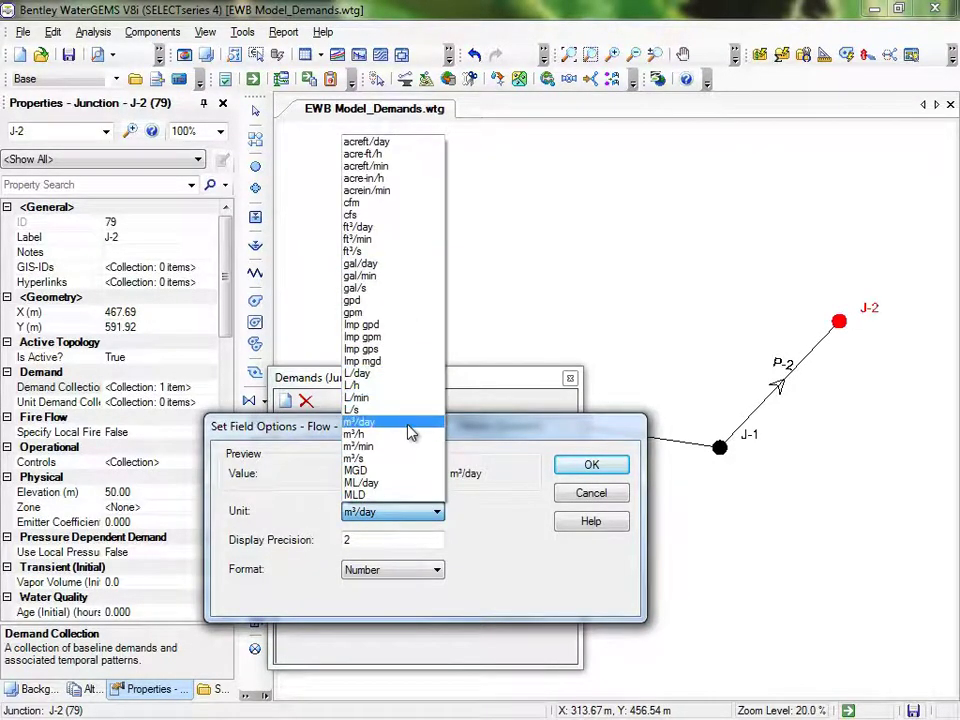
pyautogui.click(436, 512)
pyautogui.click(590, 465)
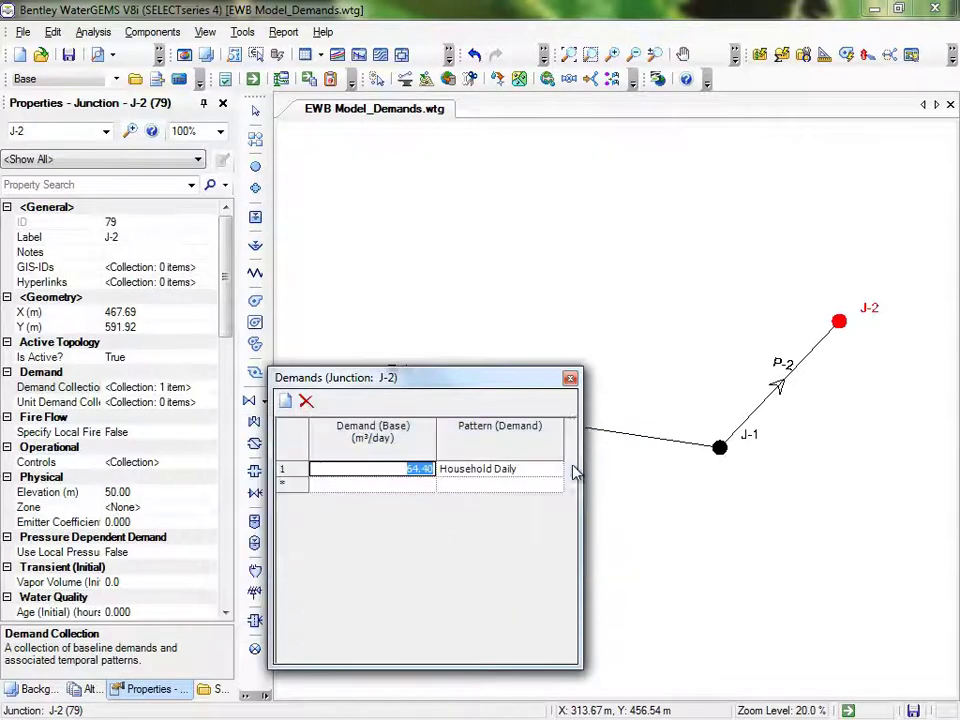
pyautogui.click(570, 379)
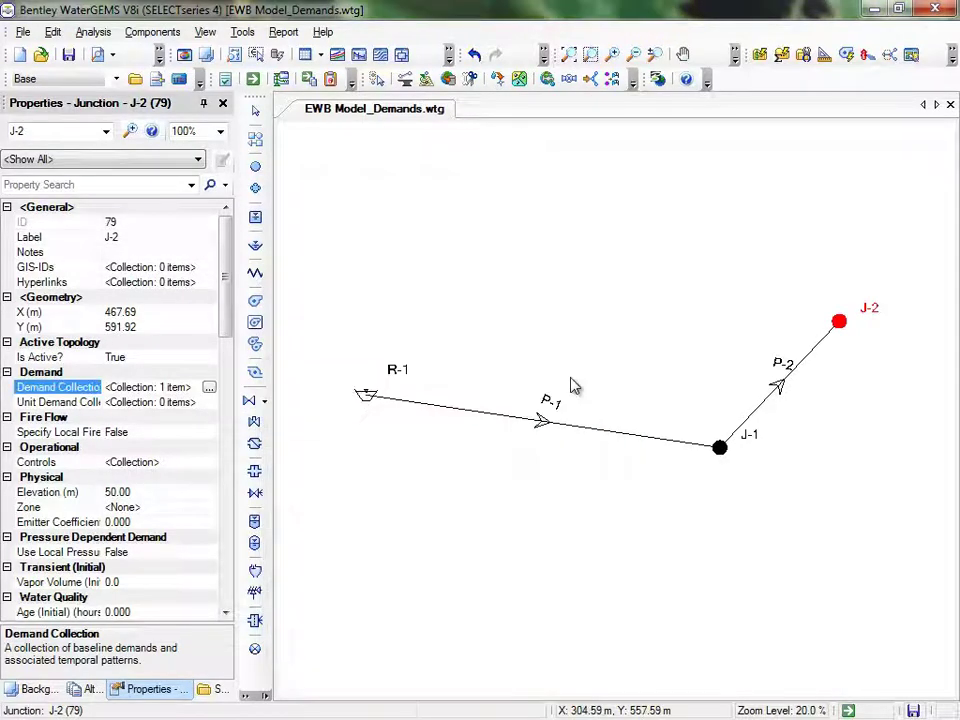
# Open the Scenarios manager and inspect the Base scenario's properties
pyautogui.click(93, 31)
pyautogui.click(163, 58)
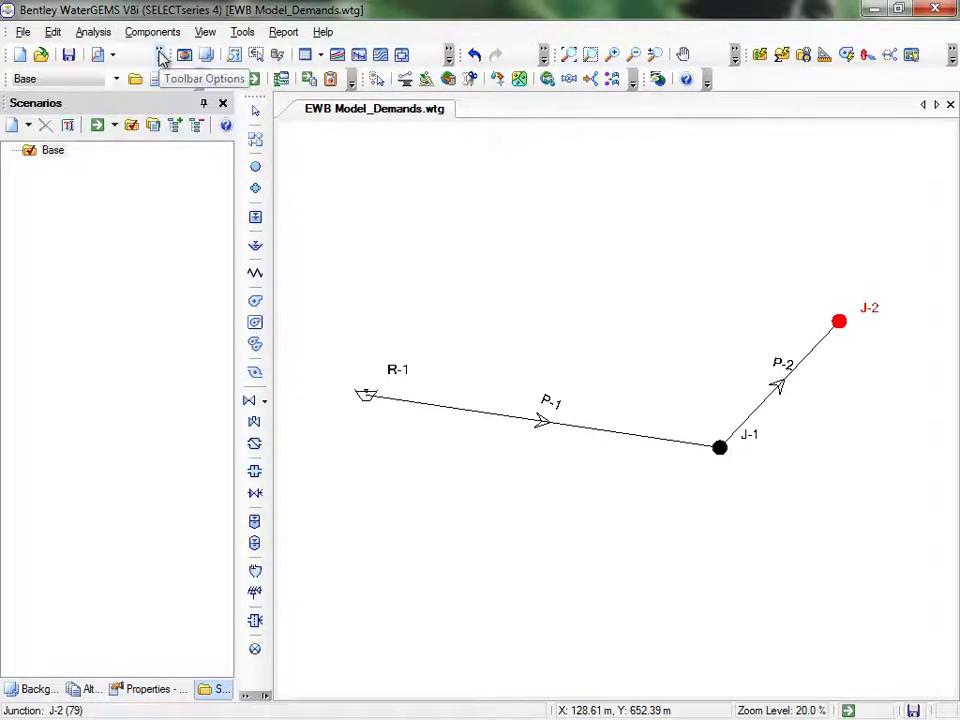
pyautogui.doubleClick(53, 151)
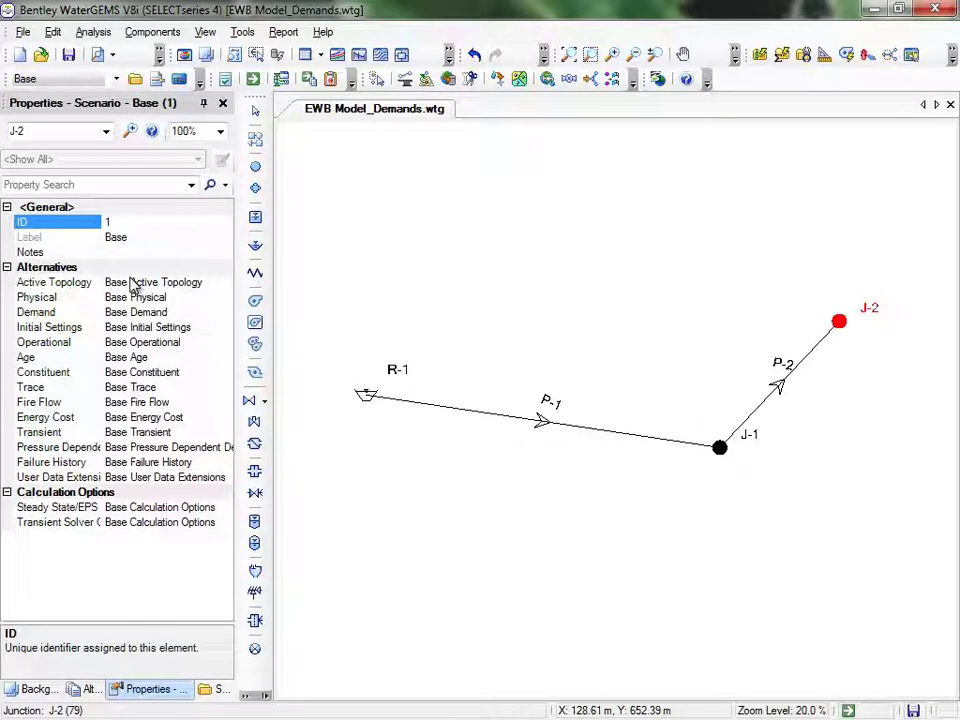
# Add a child scenario named '24hr EPS Existing' under Base and show its properties
pyautogui.click(135, 79)
pyautogui.click(53, 151)
pyautogui.click(28, 125)
pyautogui.click(54, 152)
pyautogui.write('24')
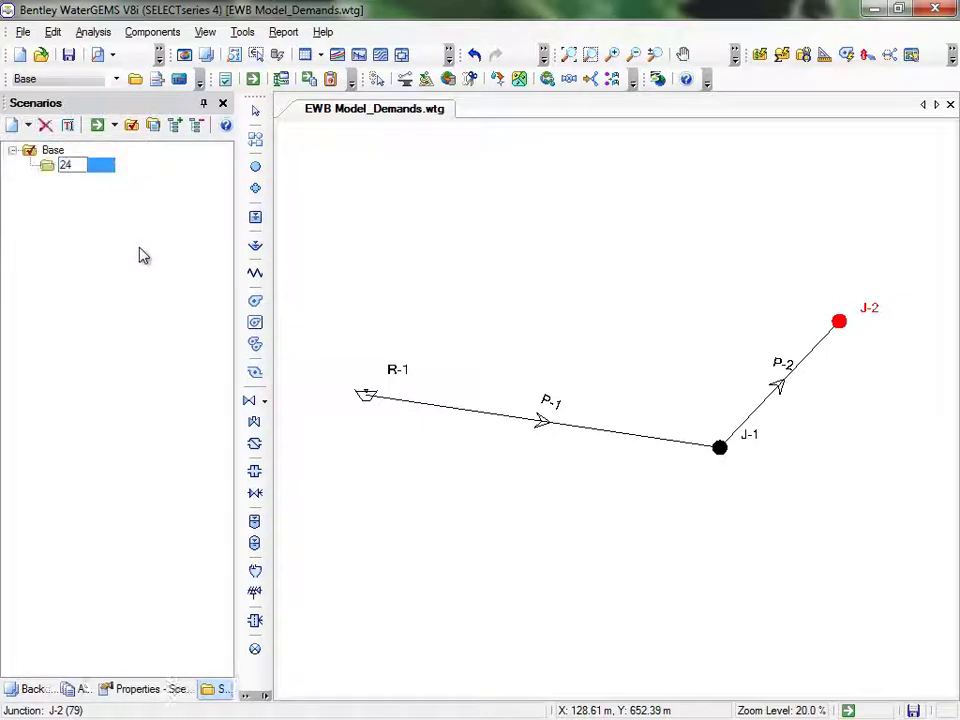
pyautogui.write('hr EPS Existing')
pyautogui.press('Return')
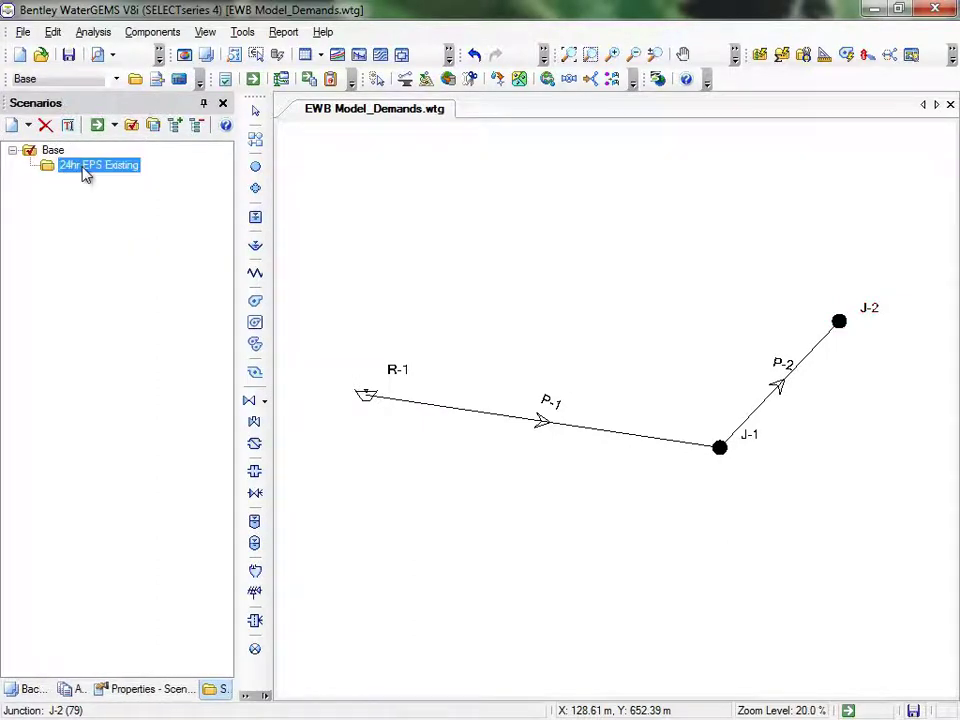
pyautogui.doubleClick(85, 168)
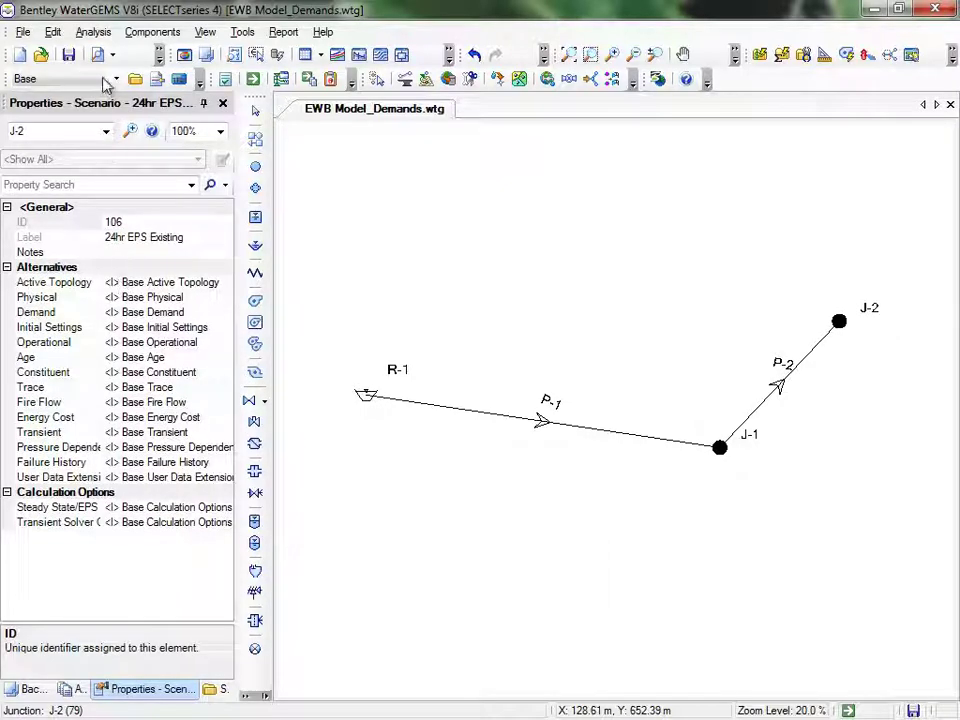
# Keep EPS as the 24hr EPS calculation option's time analysis type, then bring up Alternatives
pyautogui.click(93, 32)
pyautogui.click(197, 95)
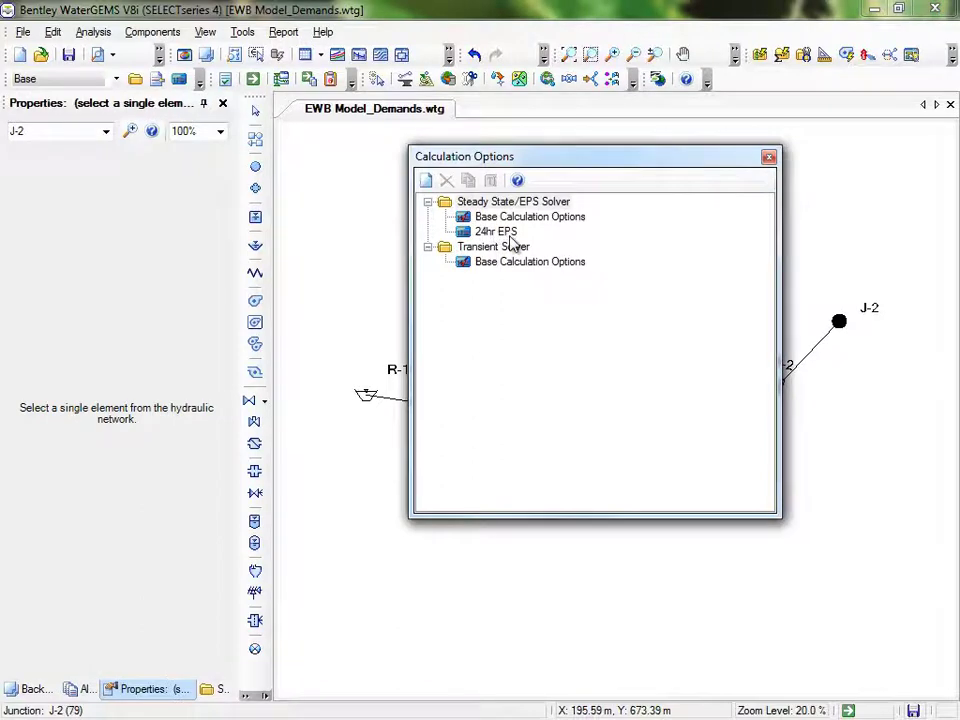
pyautogui.click(503, 203)
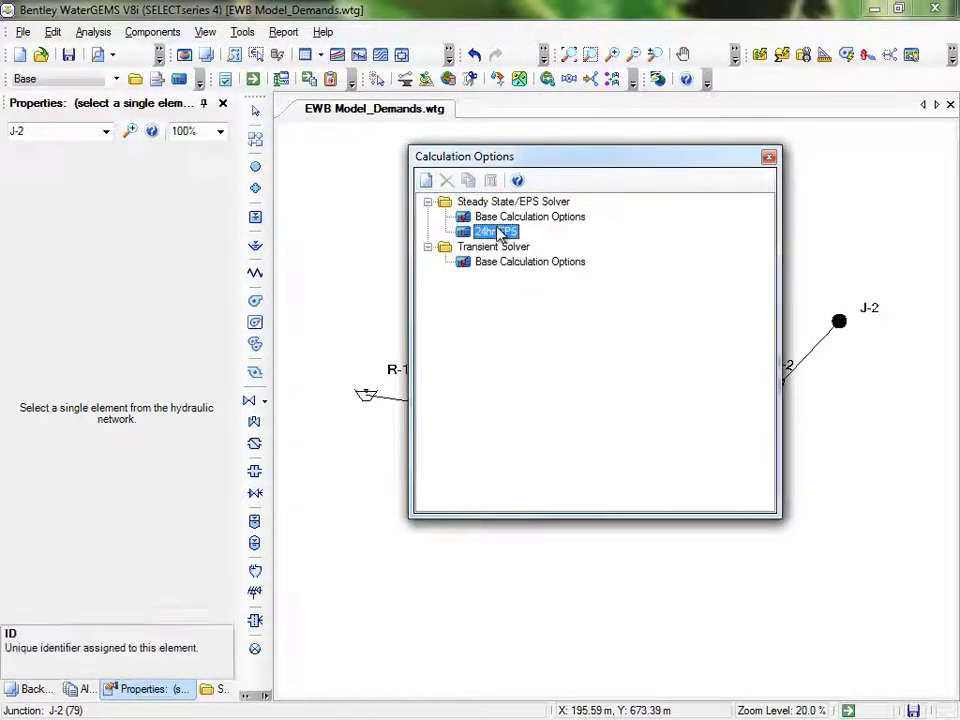
pyautogui.click(497, 231)
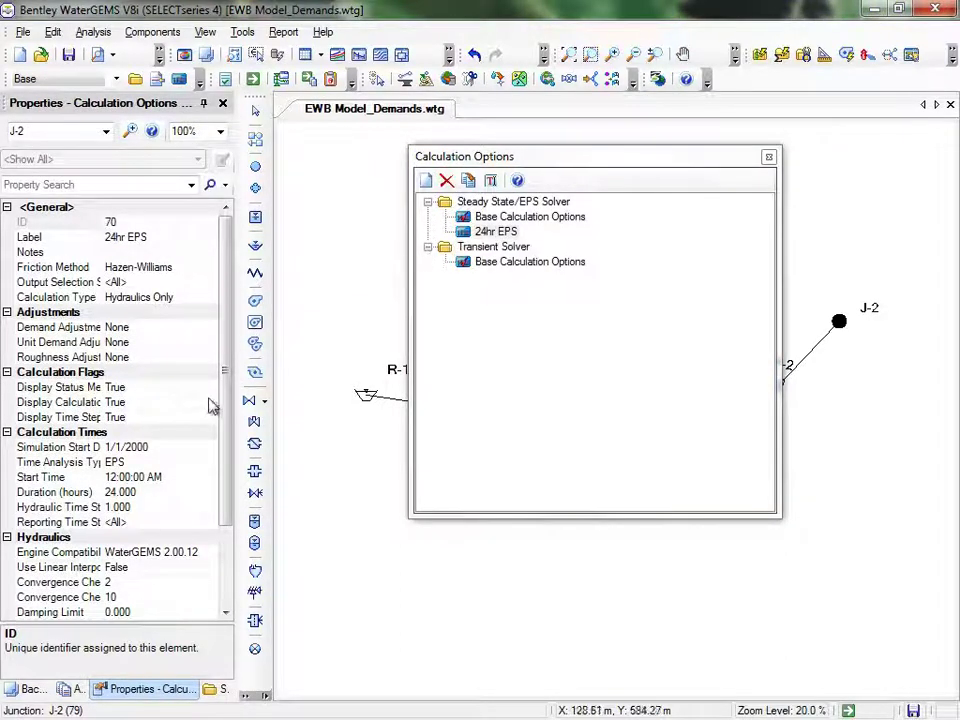
pyautogui.click(72, 464)
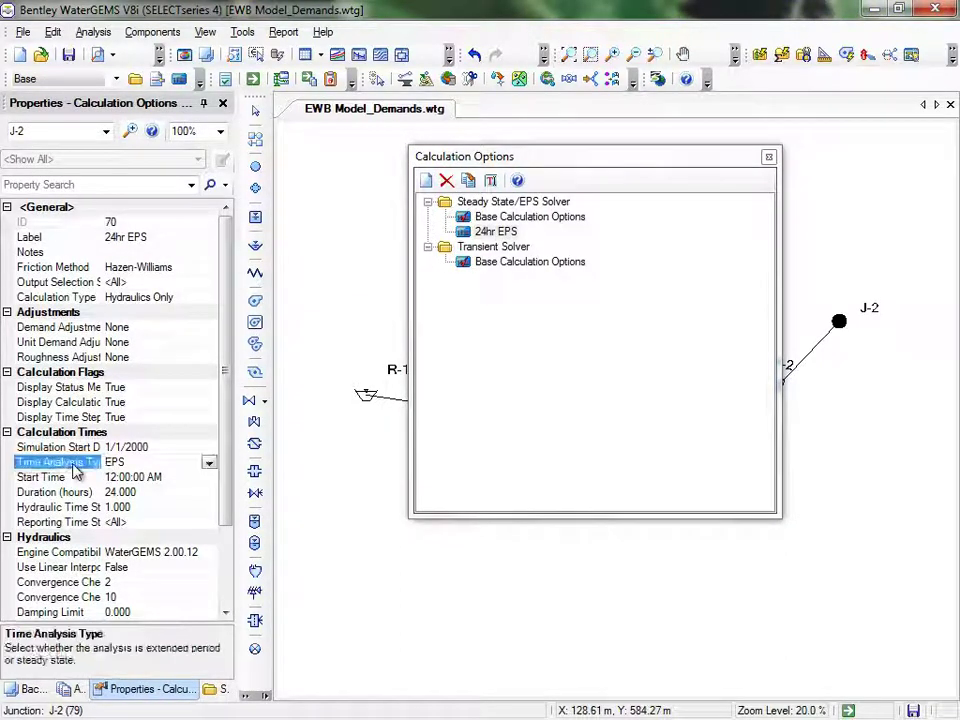
pyautogui.click(209, 463)
pyautogui.click(209, 477)
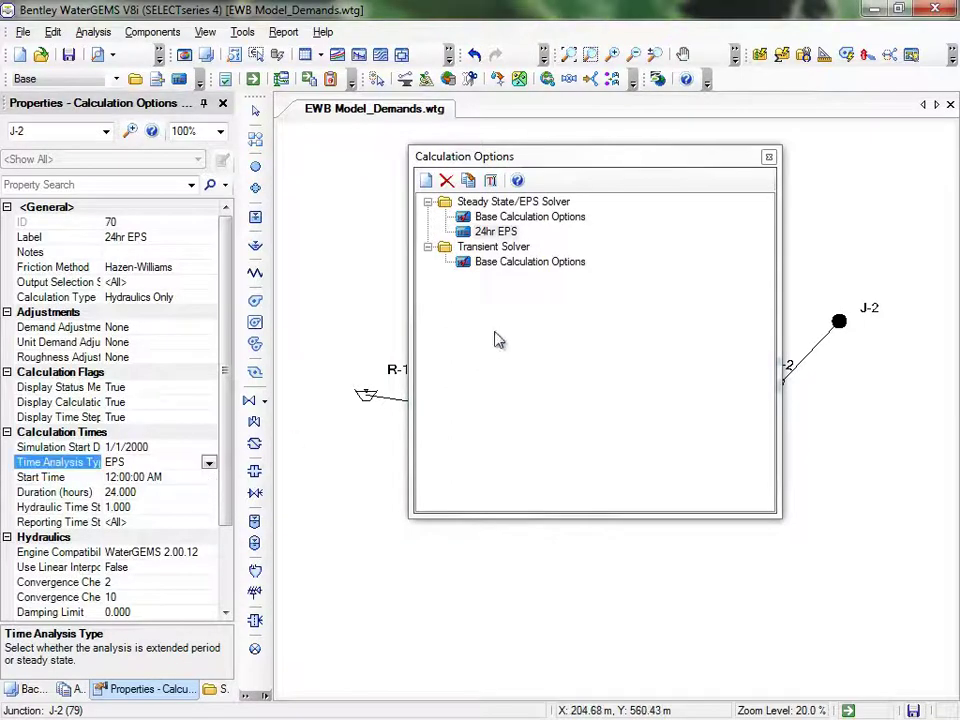
pyautogui.click(769, 157)
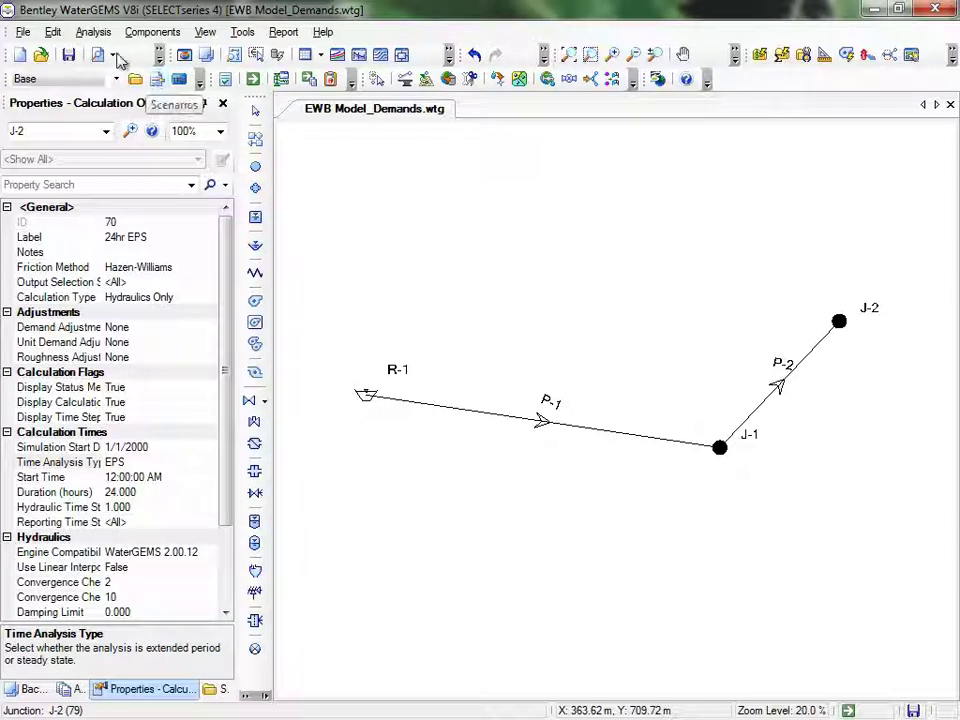
pyautogui.click(93, 31)
pyautogui.click(187, 76)
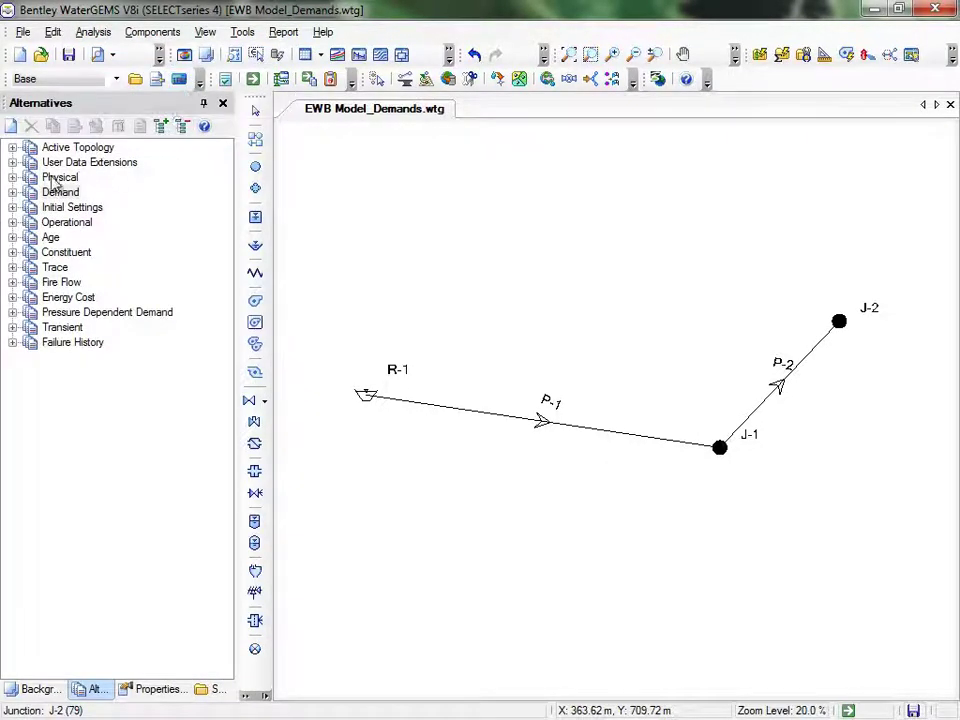
# Create a child physical alternative named 'Larger Pipes' under Base Physical
pyautogui.click(12, 178)
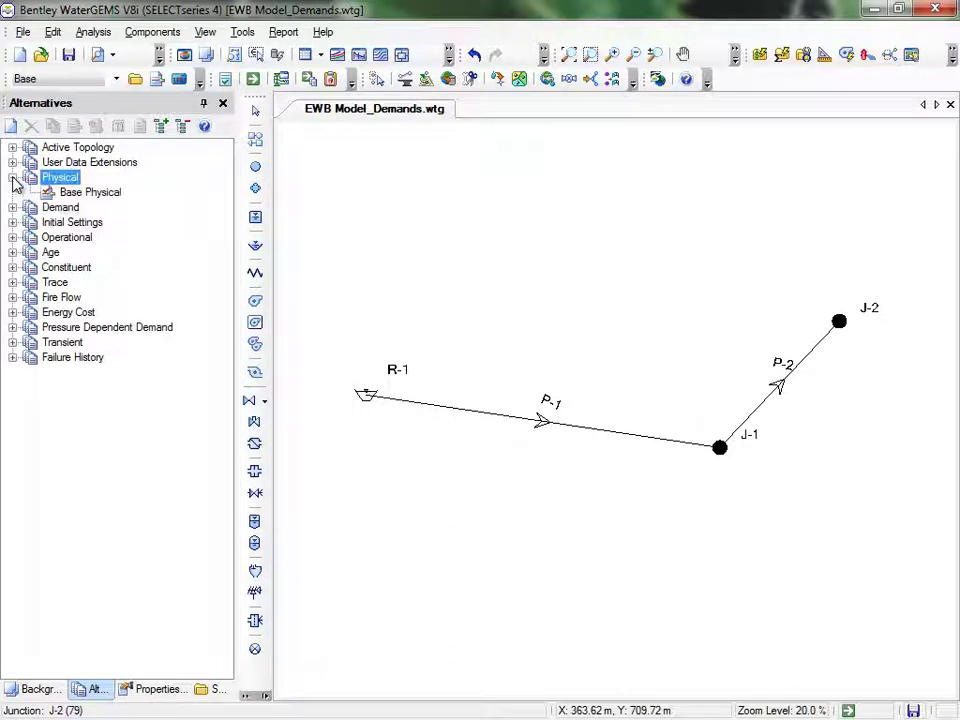
pyautogui.click(68, 192)
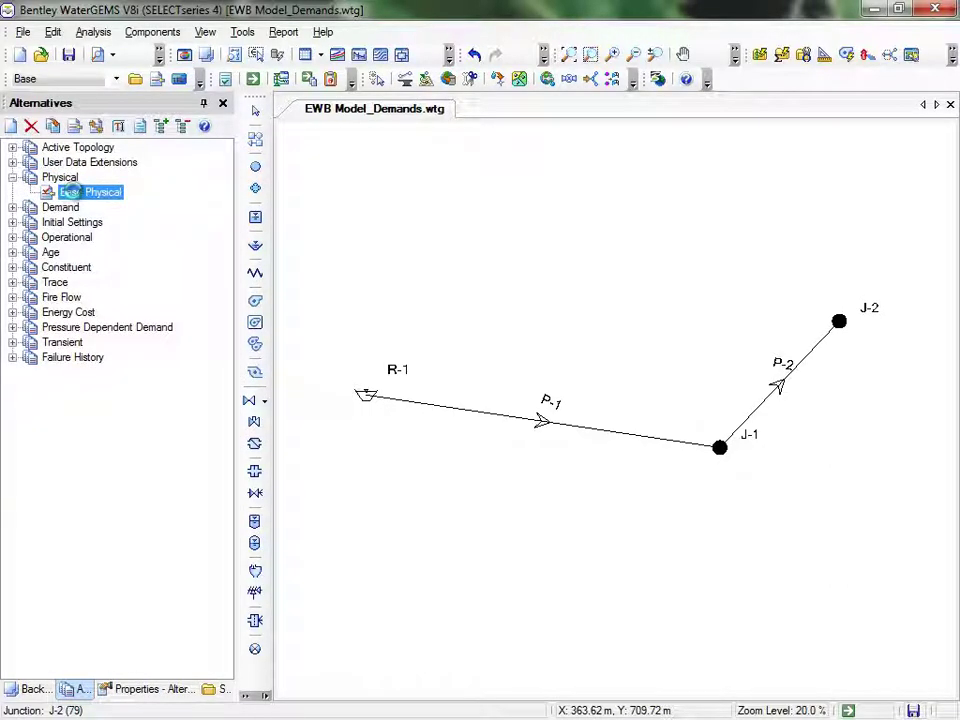
pyautogui.doubleClick(72, 191)
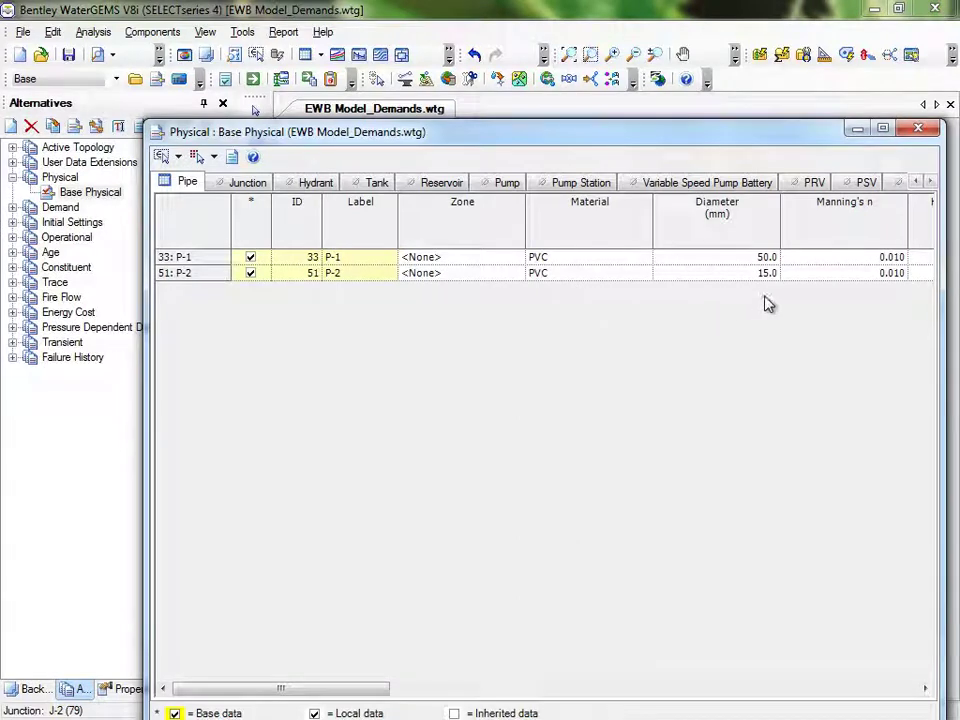
pyautogui.click(917, 130)
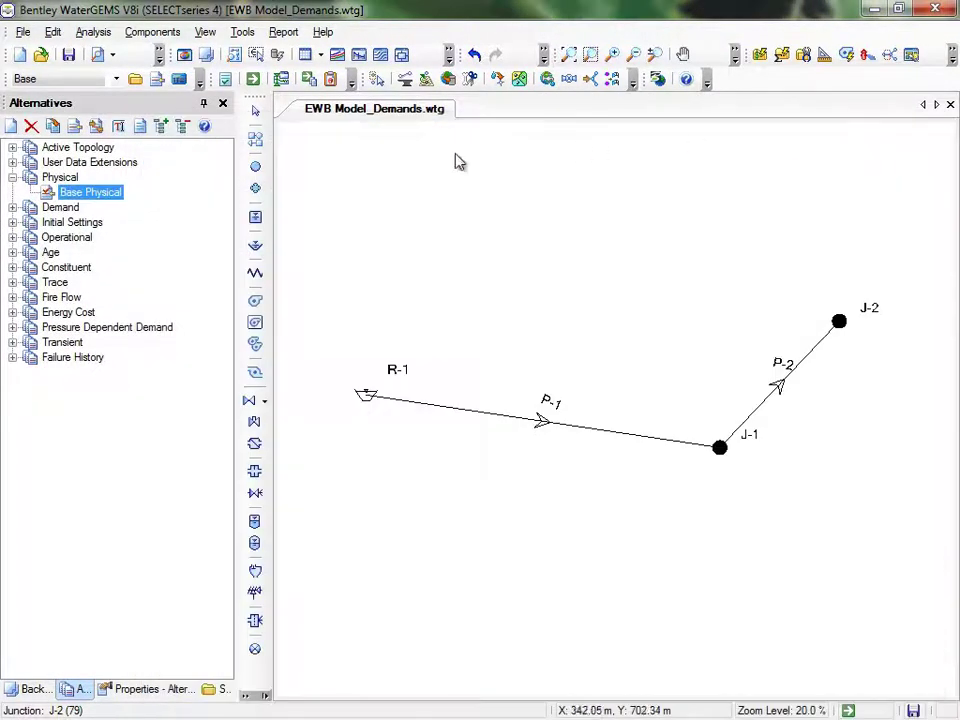
pyautogui.click(10, 126)
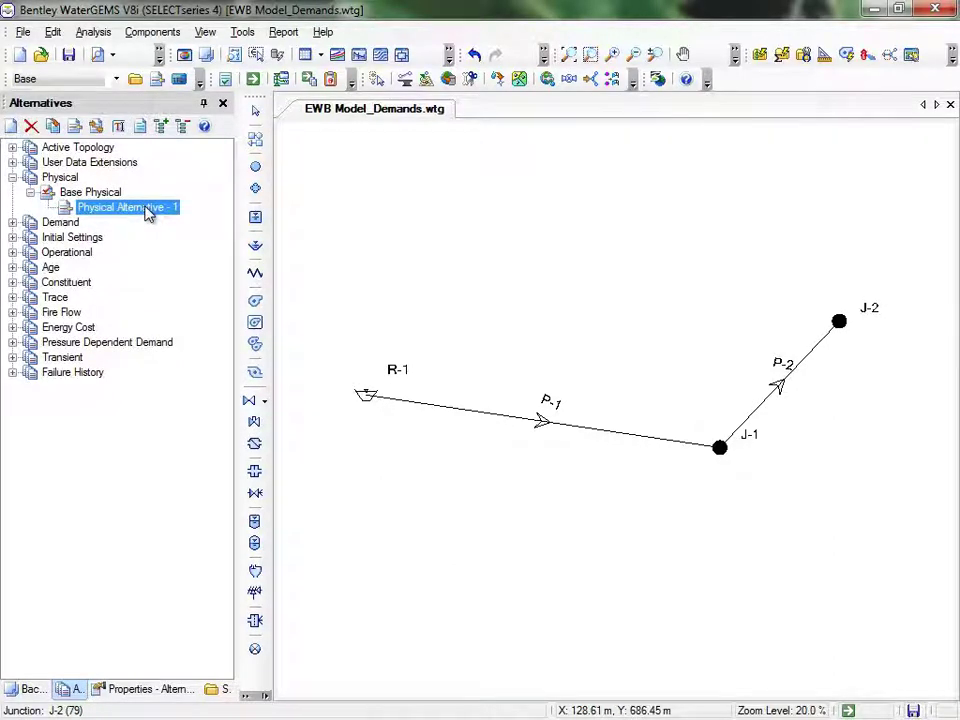
pyautogui.write('Lar')
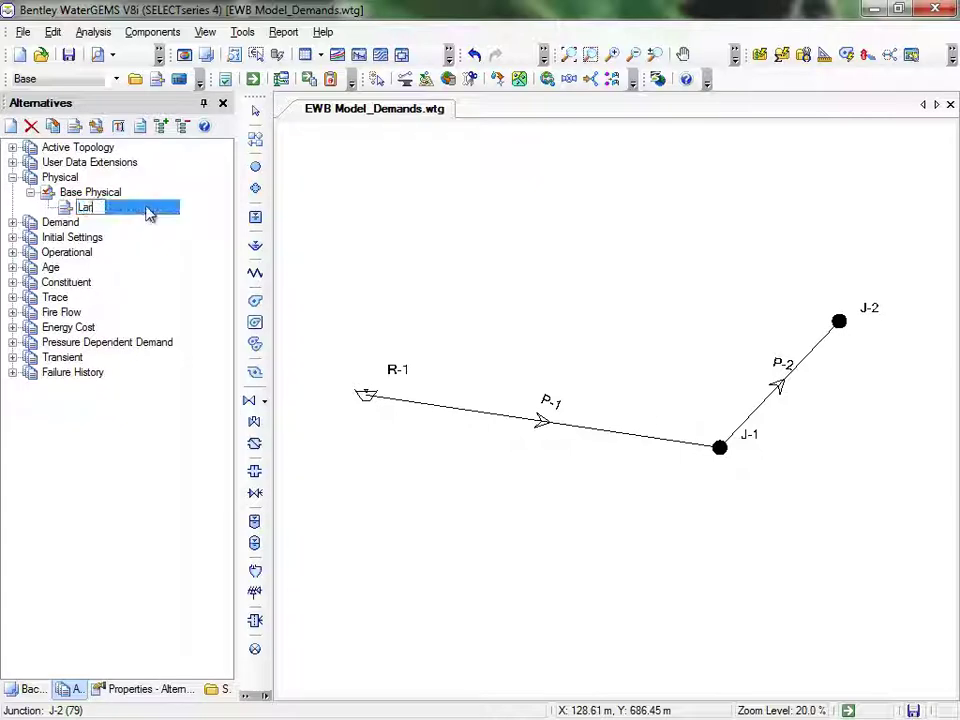
pyautogui.write('ger Pipes')
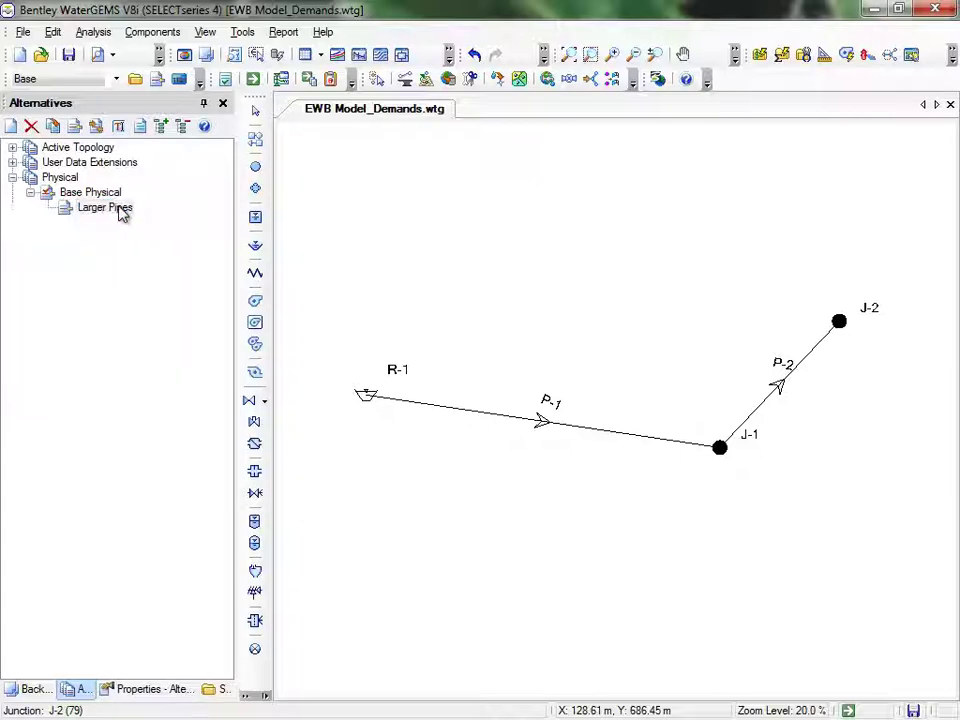
pyautogui.press('Return')
# In Larger Pipes, set pipe P-1 diameter to 100 mm and P-2 to 50 mm
pyautogui.doubleClick(120, 210)
pyautogui.click(725, 257)
pyautogui.write('100')
pyautogui.press('Return')
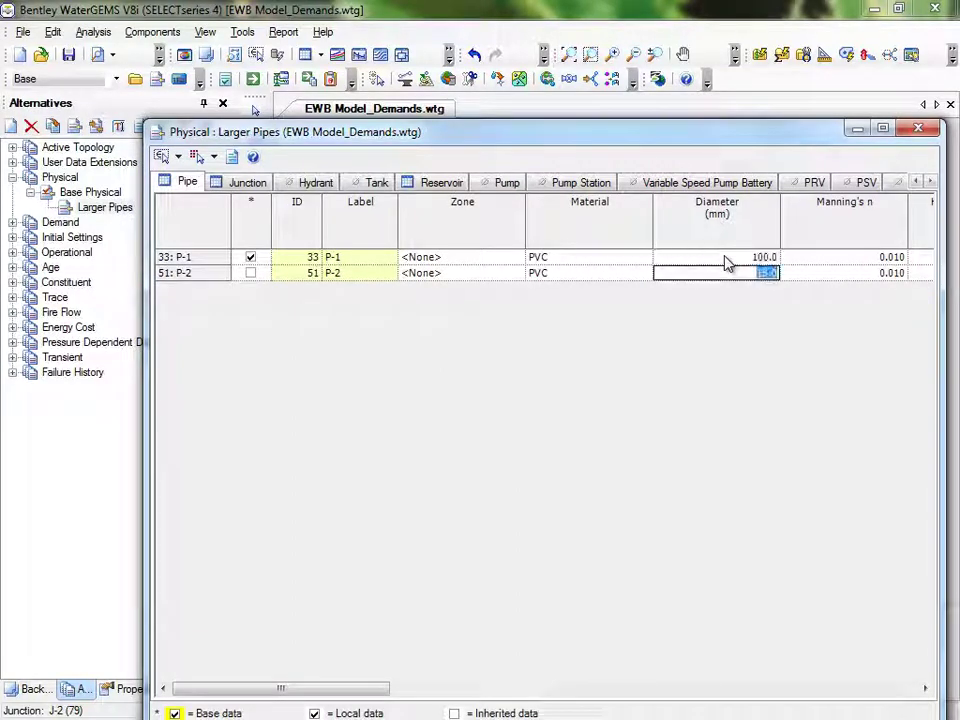
pyautogui.write('50')
pyautogui.press('Return')
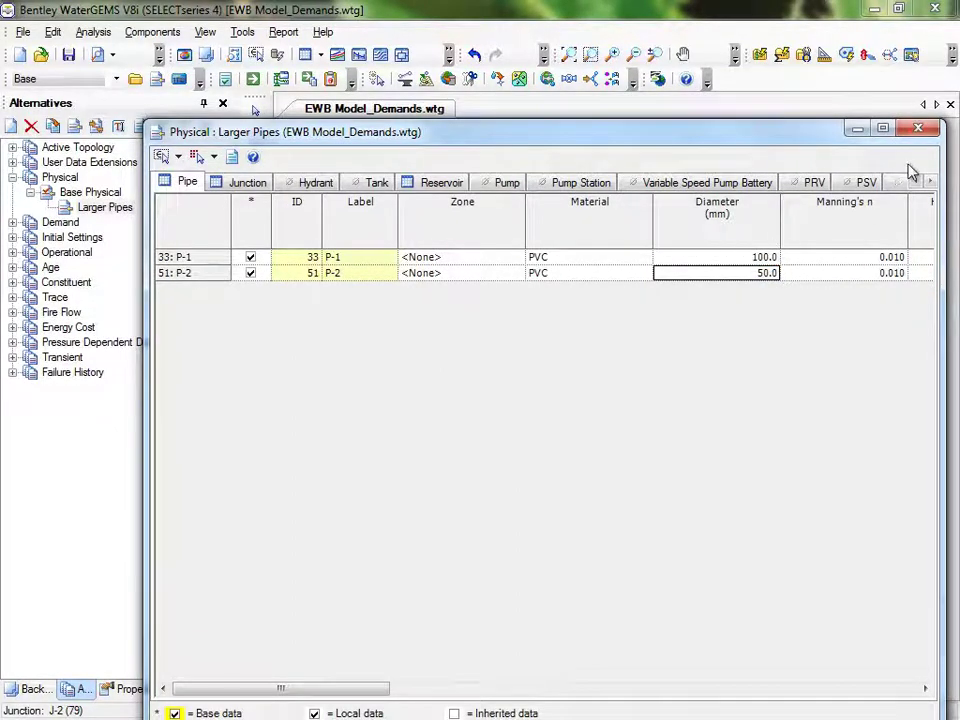
pyautogui.click(917, 129)
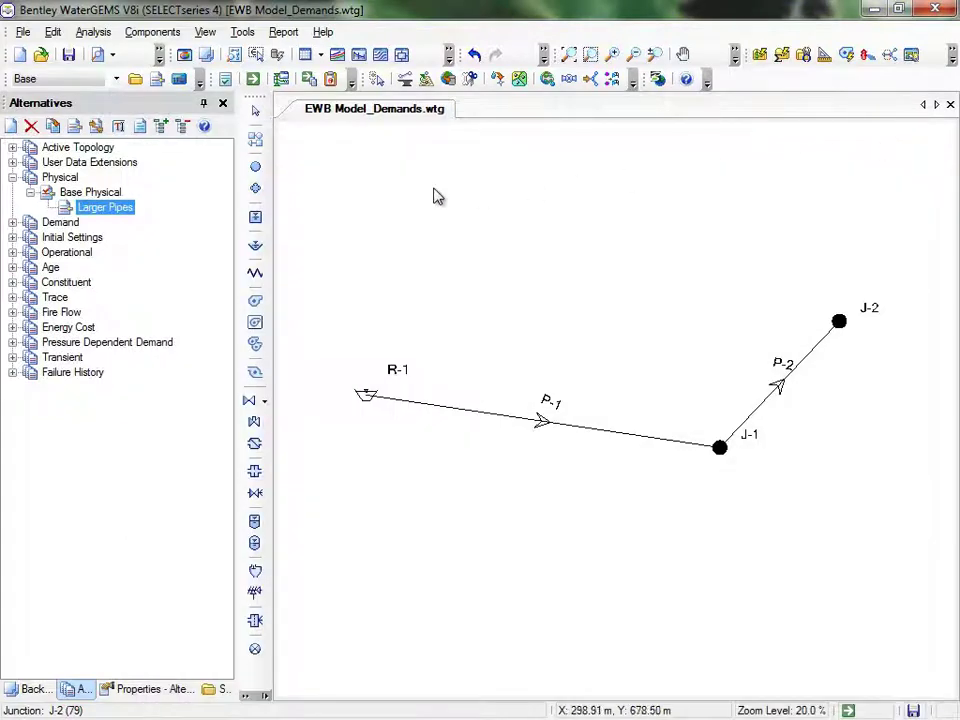
# Add a child demand alternative under Base Demand setting J-2's base demand to 70 m³/day
pyautogui.click(13, 222)
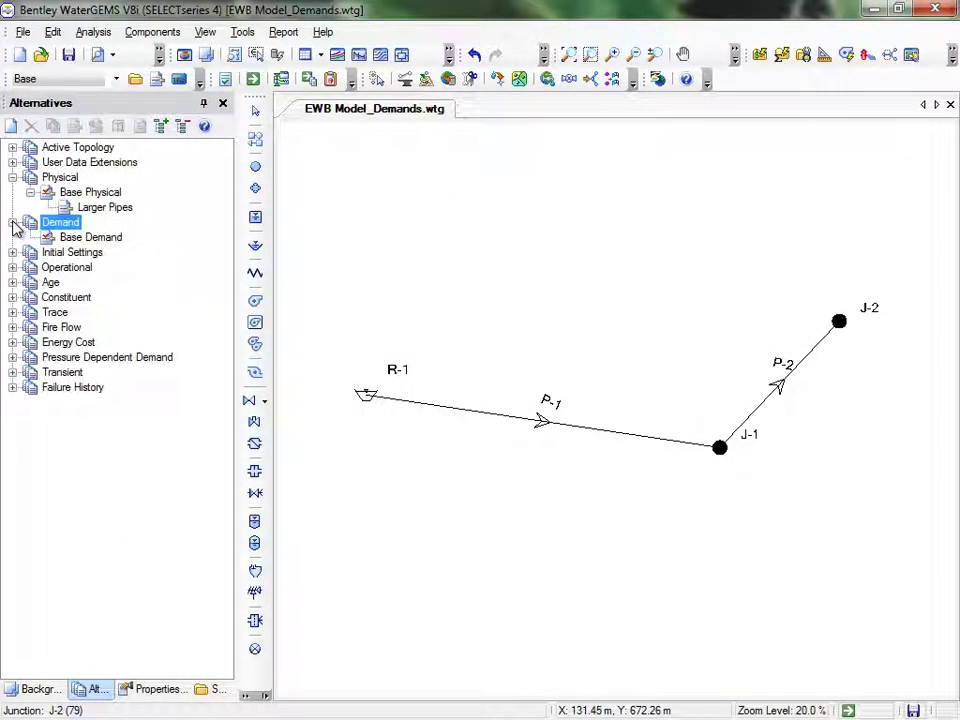
pyautogui.click(78, 239)
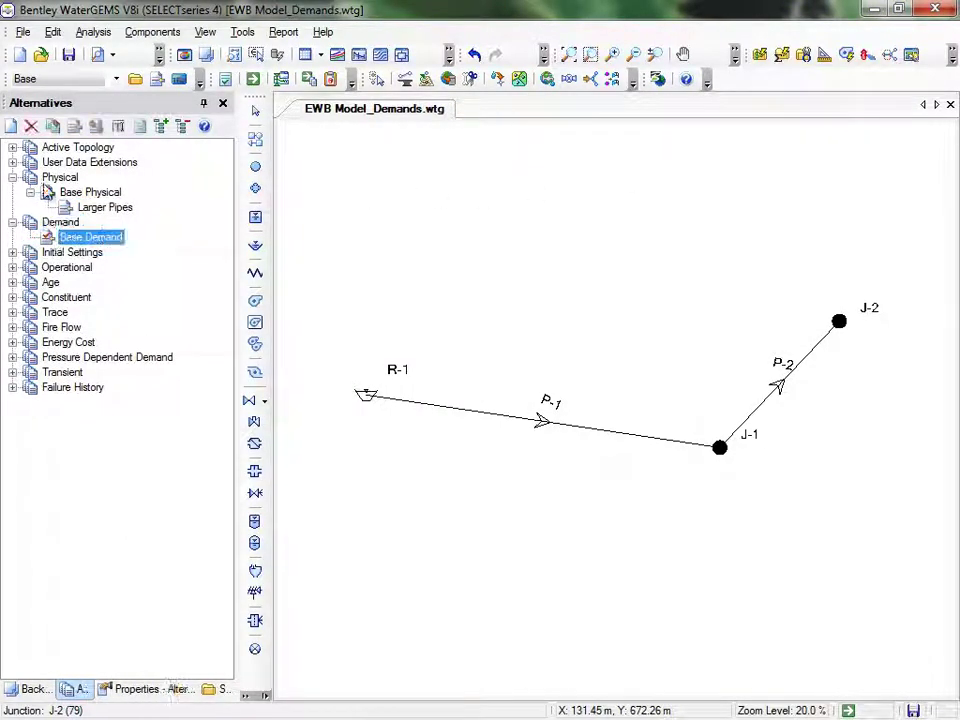
pyautogui.click(11, 126)
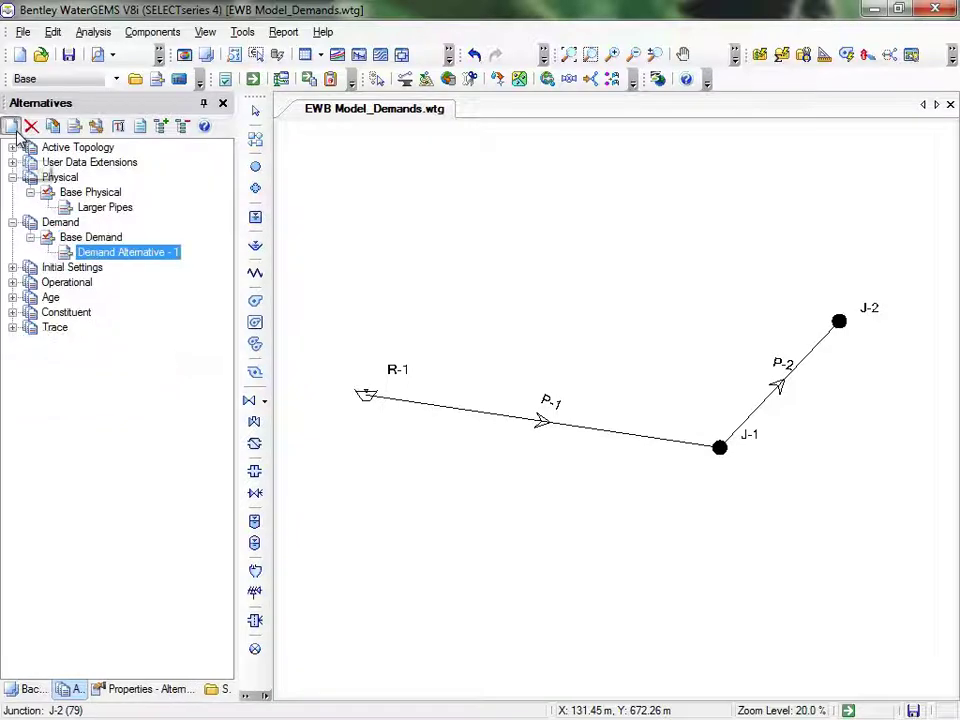
pyautogui.doubleClick(137, 256)
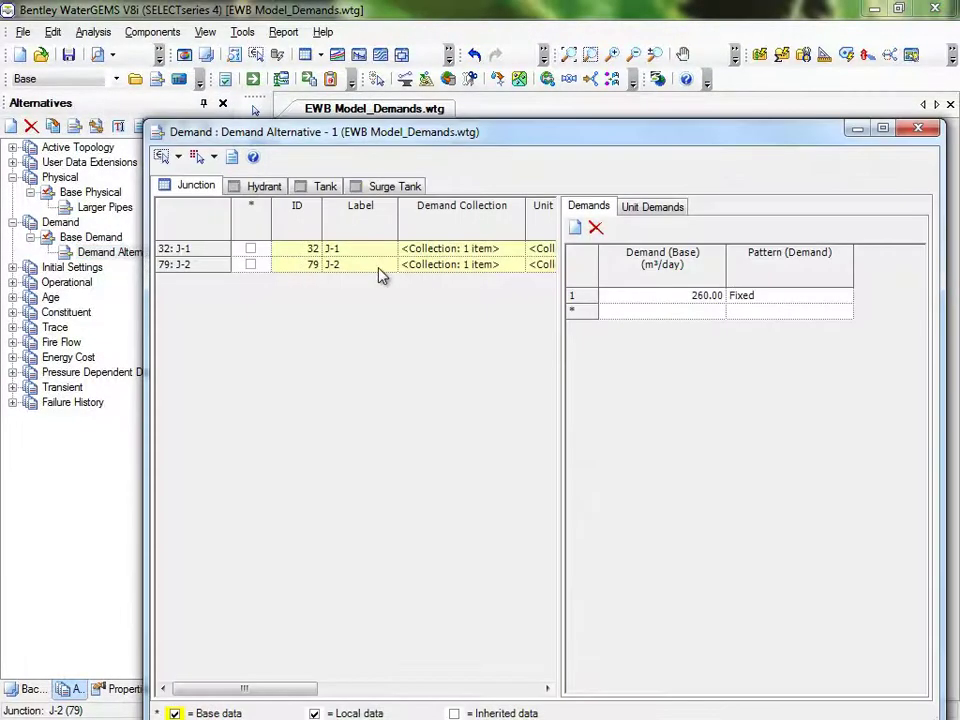
pyautogui.click(418, 268)
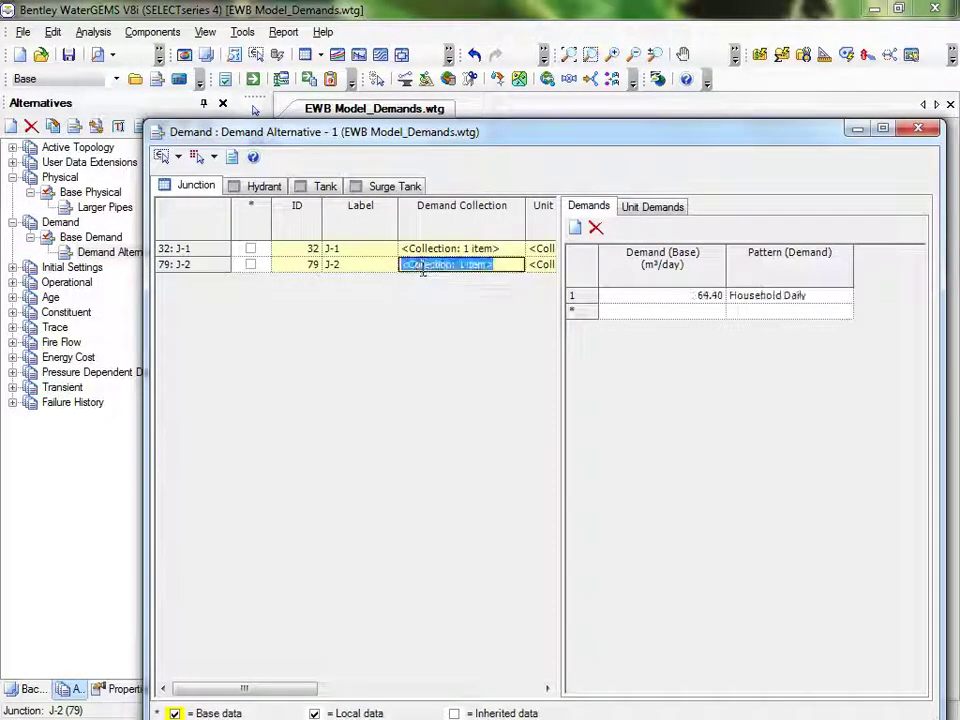
pyautogui.click(690, 298)
pyautogui.write('70')
pyautogui.press('Return')
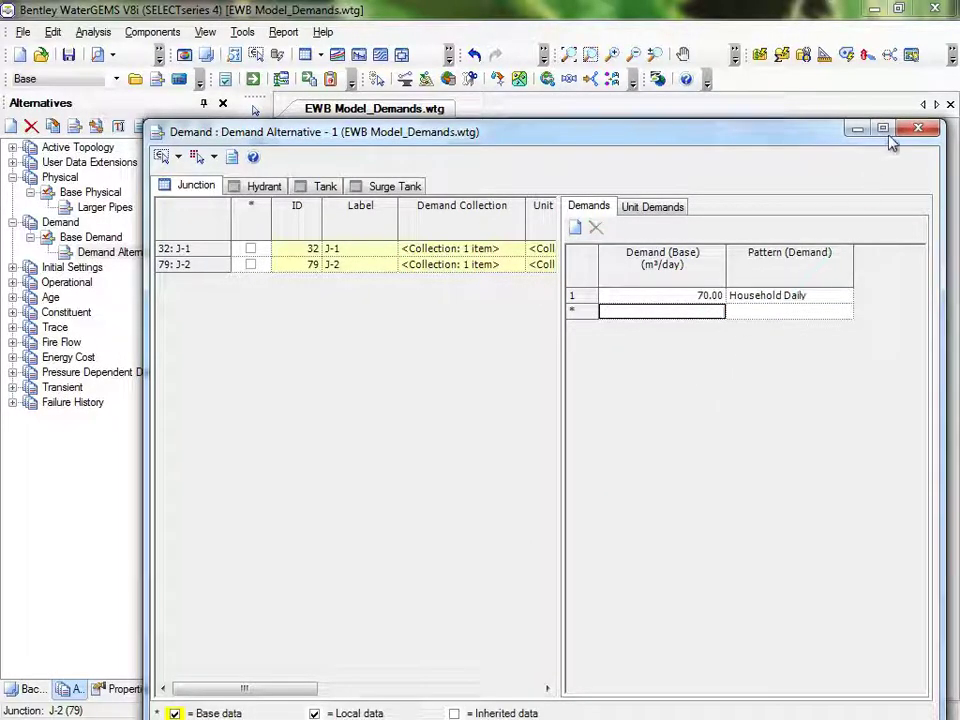
pyautogui.click(917, 130)
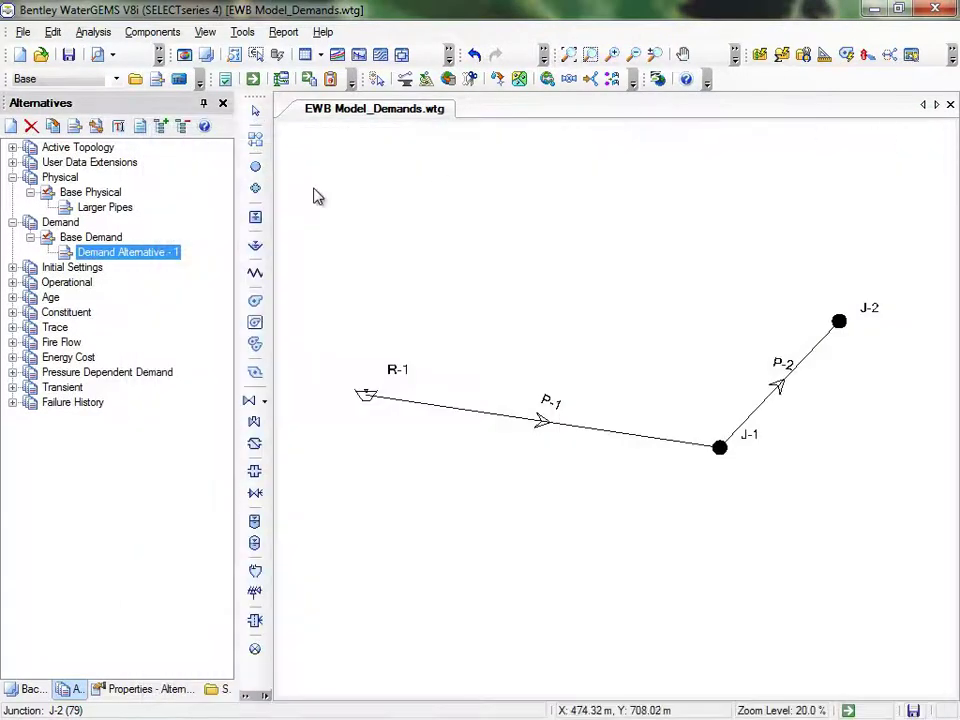
# Rename the new demand alternative to 'Larger Household'
pyautogui.click(170, 256)
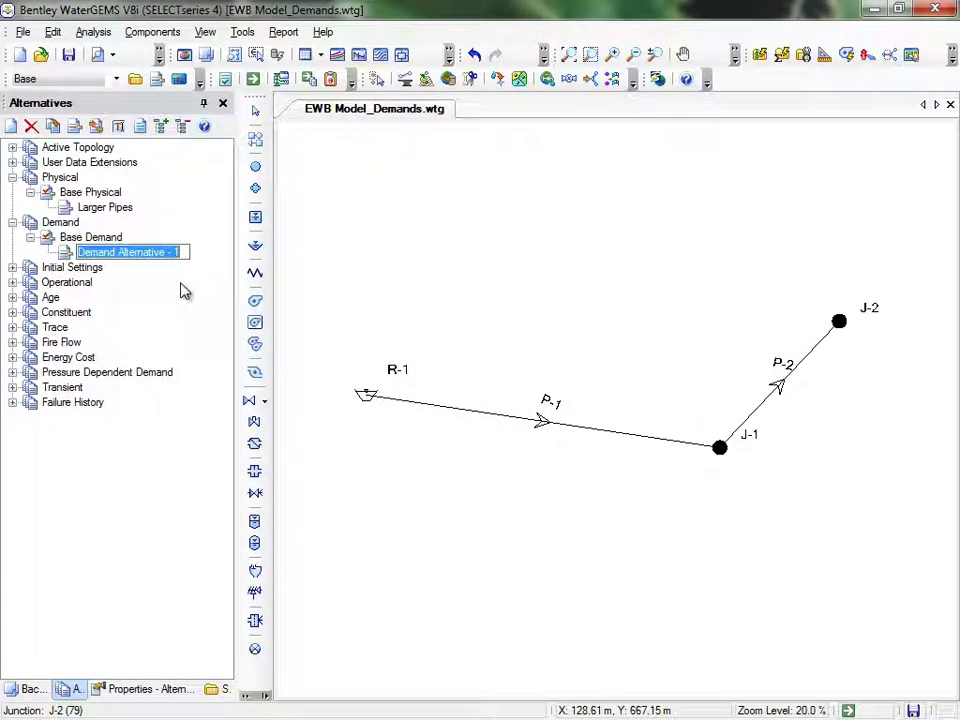
pyautogui.write('Larger Househo')
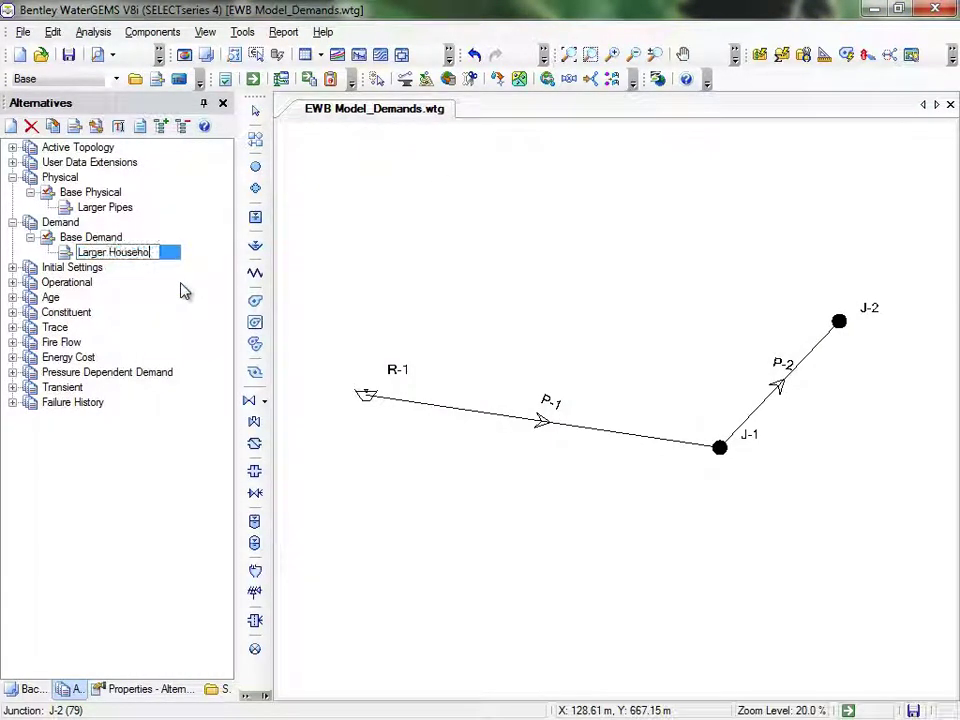
pyautogui.write('ld')
pyautogui.press('Return')
# Set 24hr EPS Existing's Steady State/EPS option to 24hr EPS, keeping its Base alternatives
pyautogui.click(136, 80)
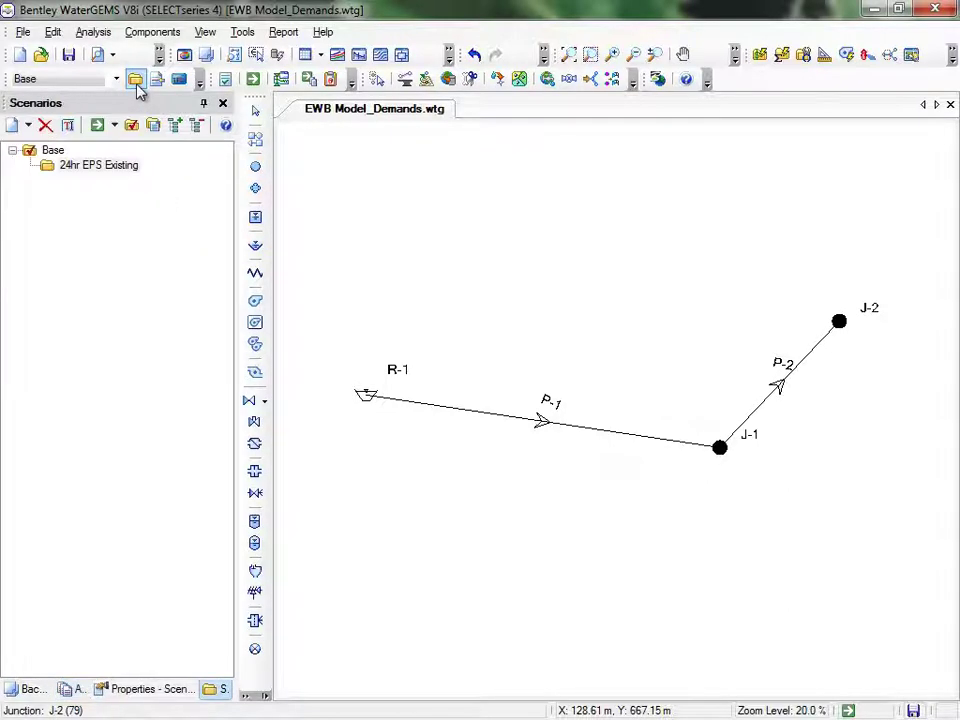
pyautogui.click(118, 167)
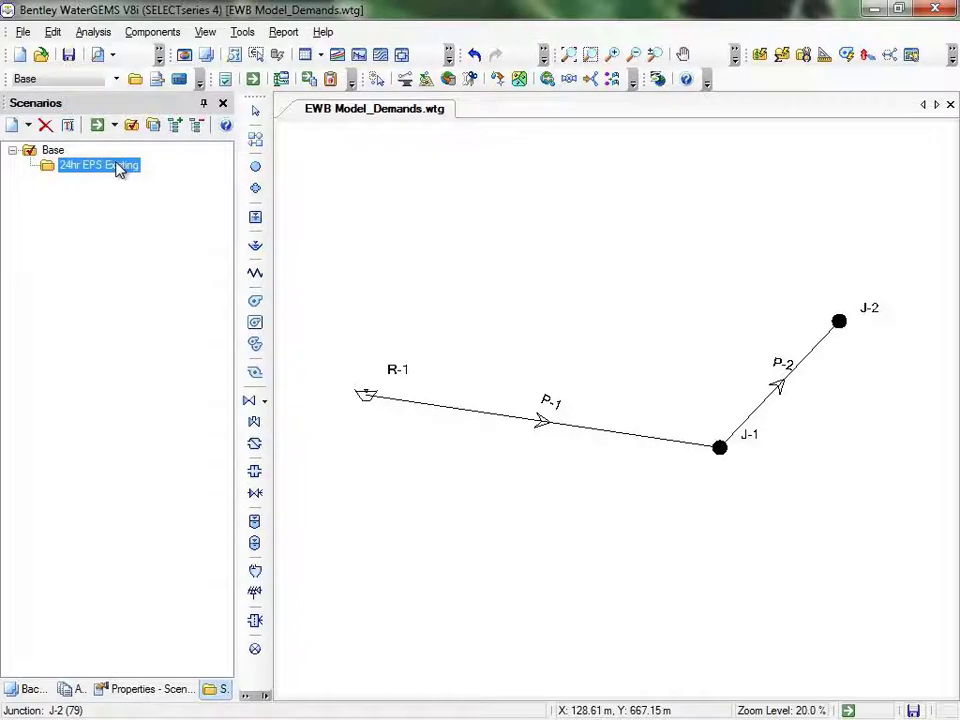
pyautogui.doubleClick(118, 167)
pyautogui.click(194, 300)
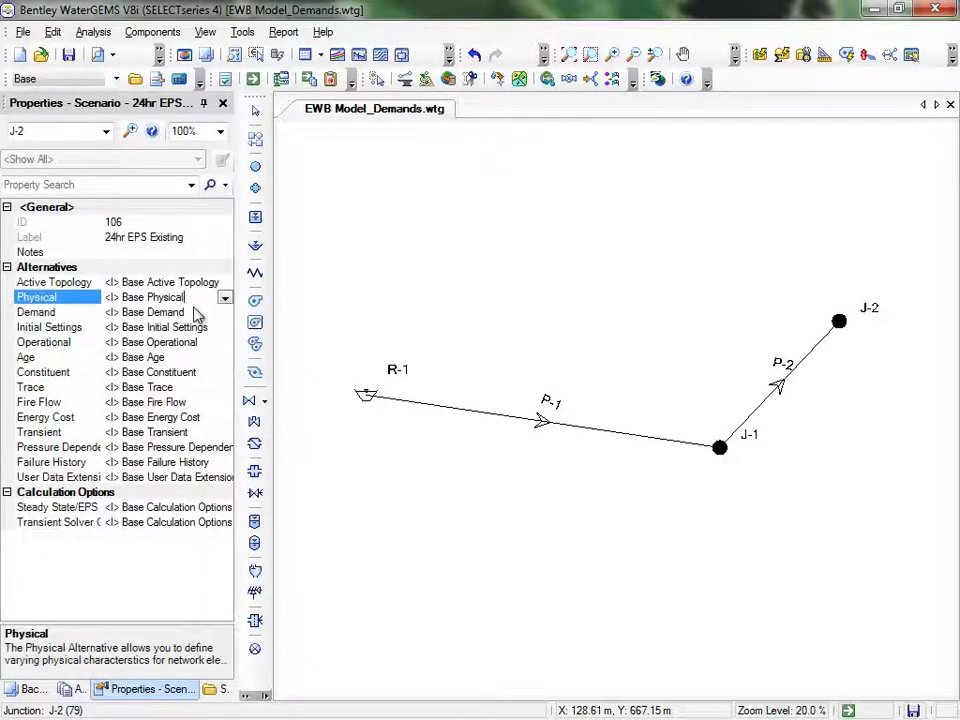
pyautogui.click(197, 314)
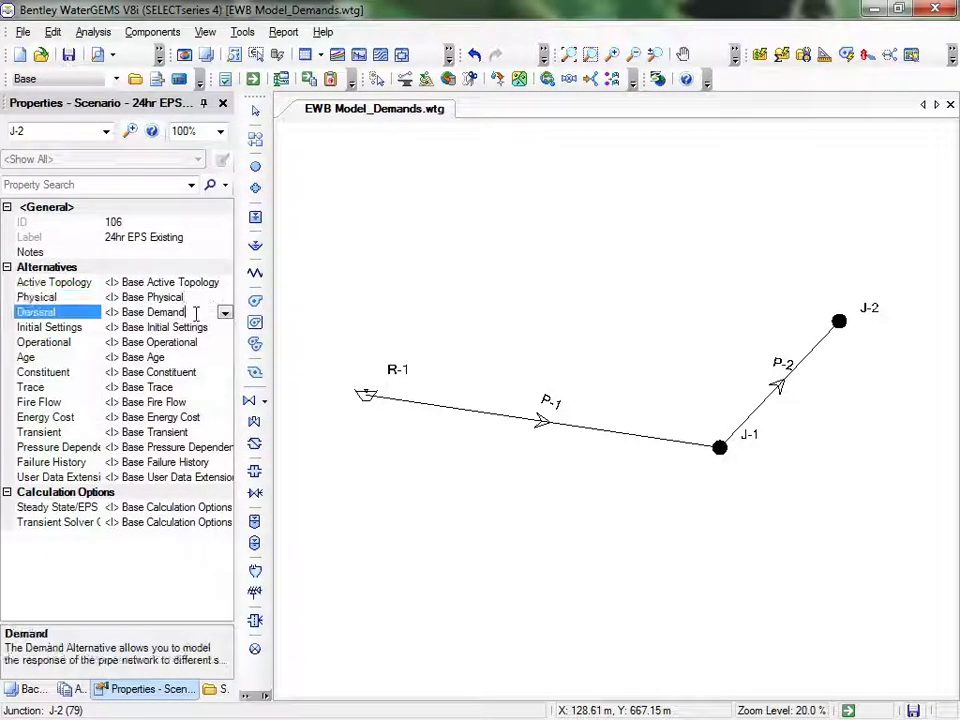
pyautogui.click(197, 508)
pyautogui.click(225, 508)
pyautogui.click(210, 546)
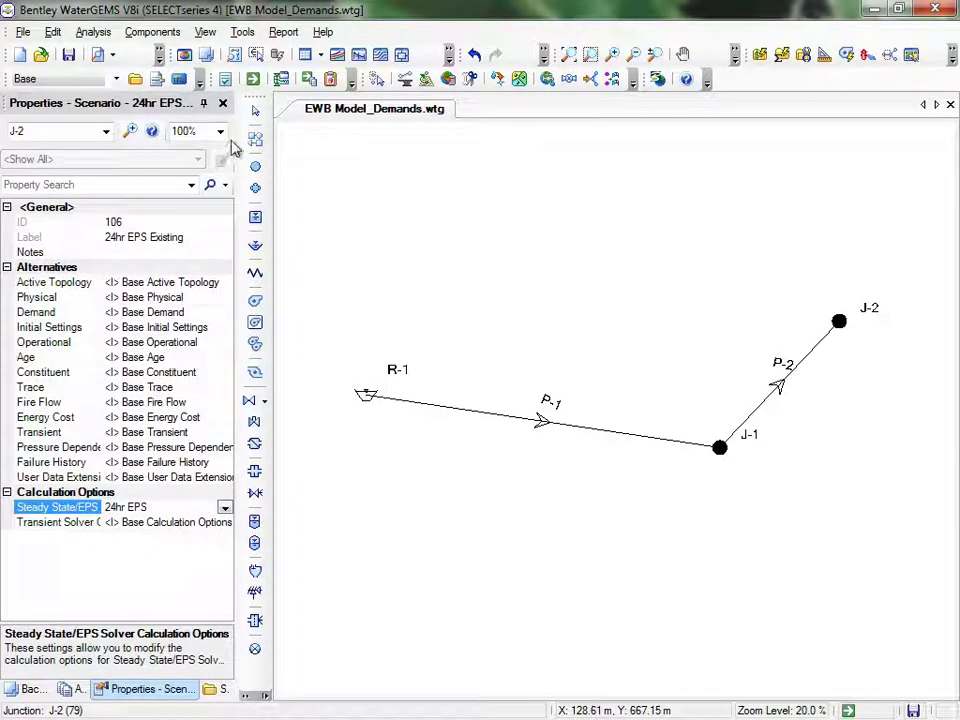
# Create a child scenario named '24hr EPS Increased demand' under Base
pyautogui.click(133, 80)
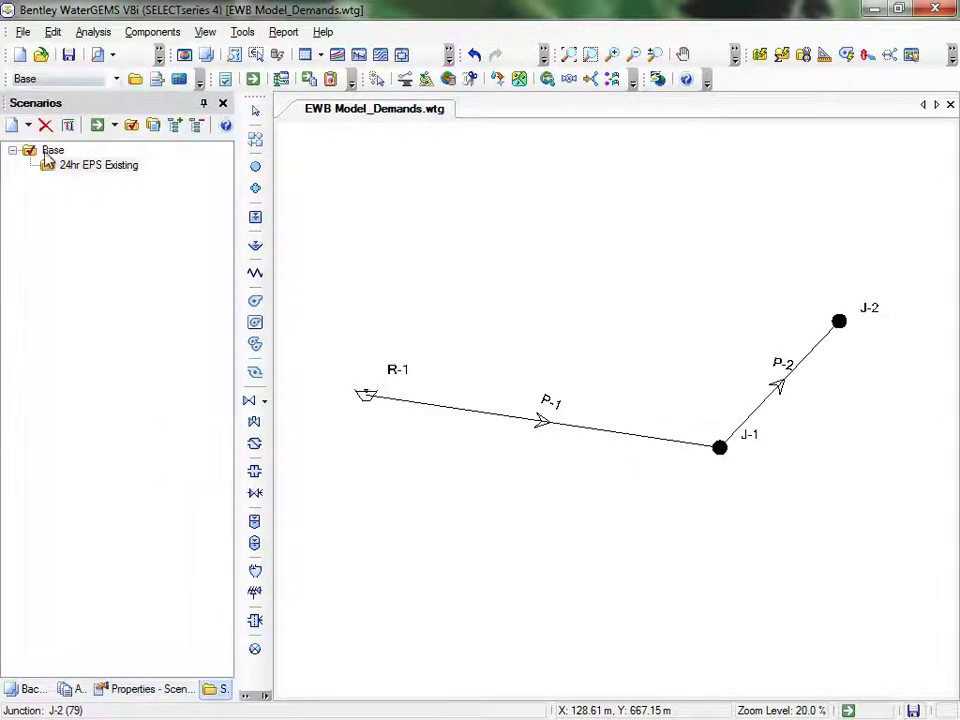
pyautogui.click(29, 125)
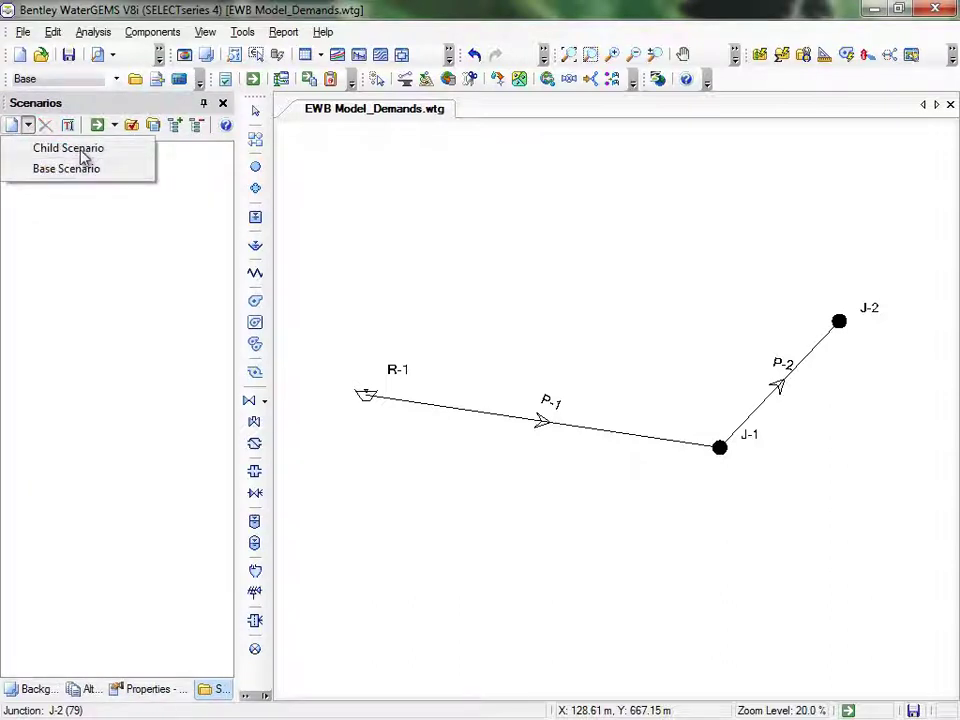
pyautogui.click(80, 148)
pyautogui.write('24hr EP')
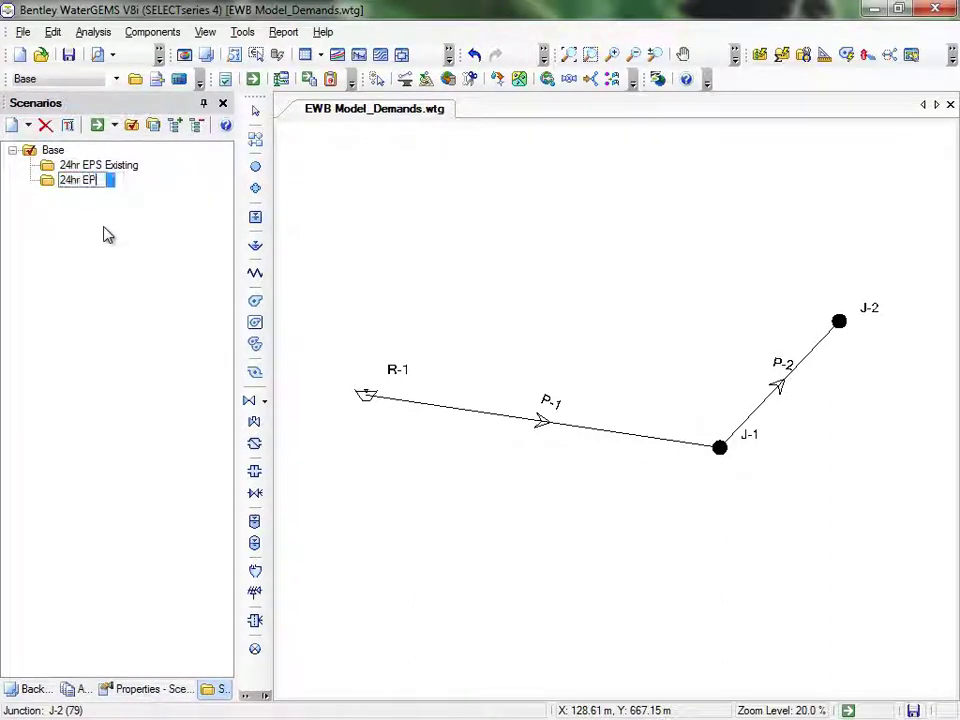
pyautogui.write('S Increased dema')
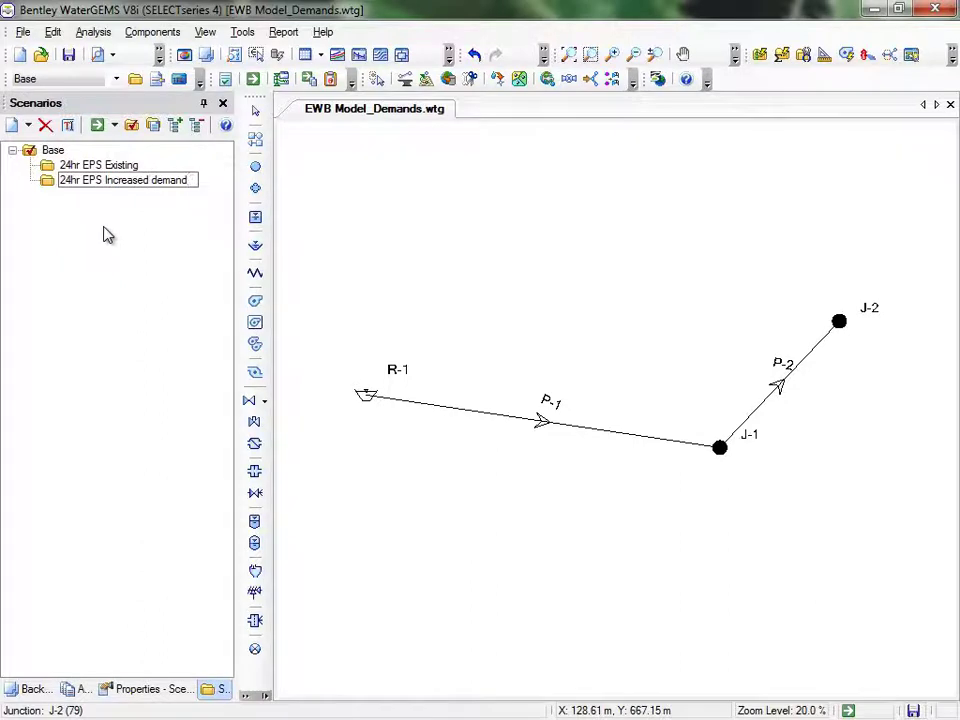
pyautogui.write('nd')
pyautogui.press('Return')
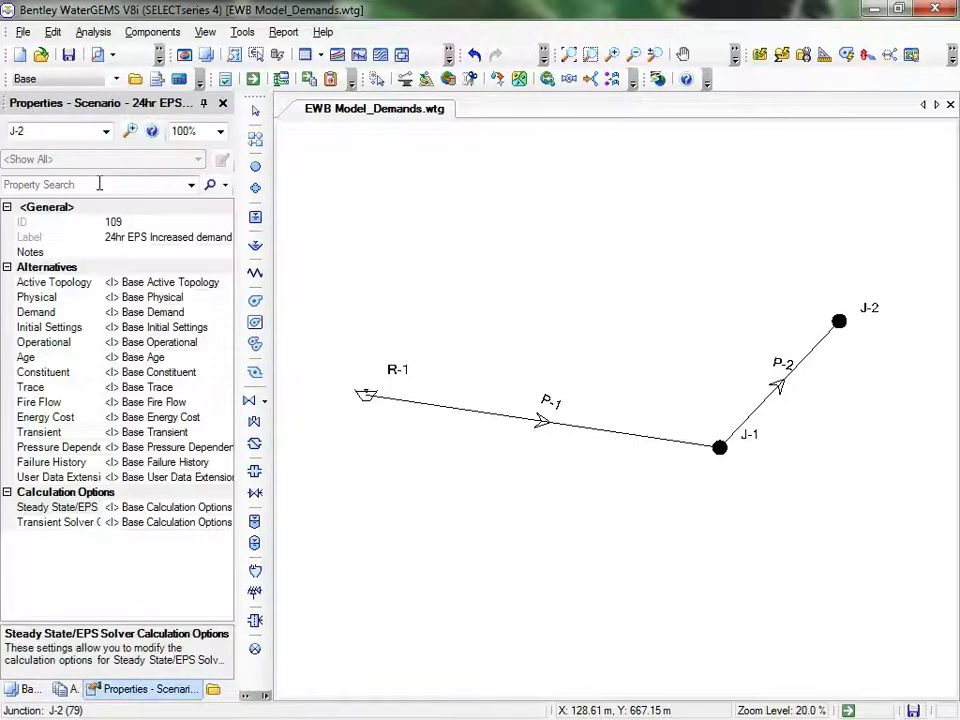
# Give it the Larger Household demand alternative and 24hr EPS calculation options
pyautogui.click(192, 313)
pyautogui.click(223, 313)
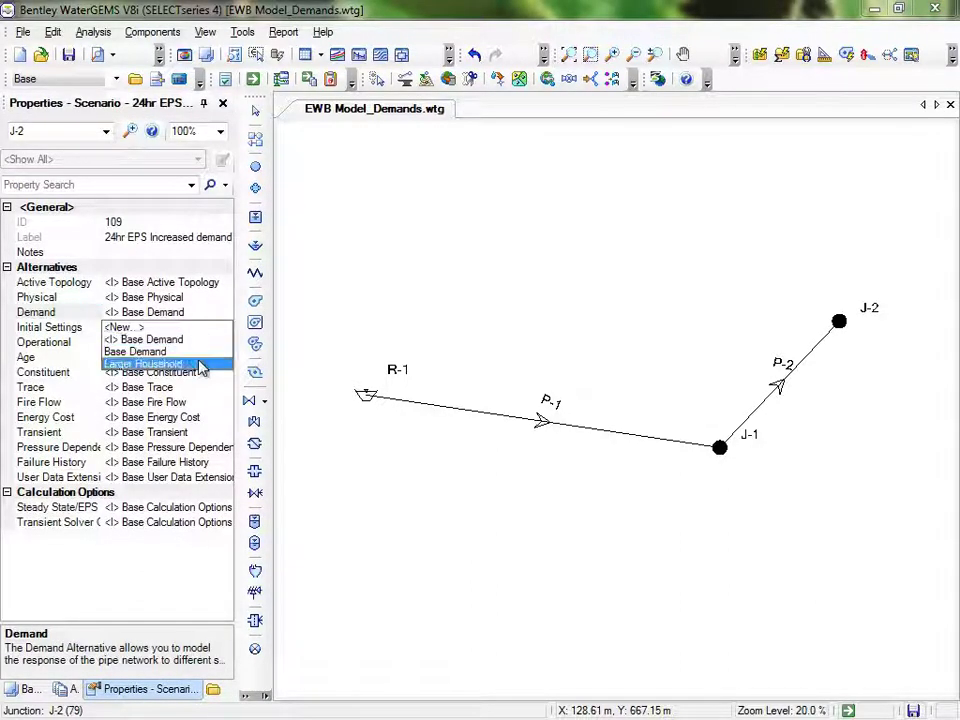
pyautogui.click(200, 366)
pyautogui.click(215, 508)
pyautogui.click(225, 508)
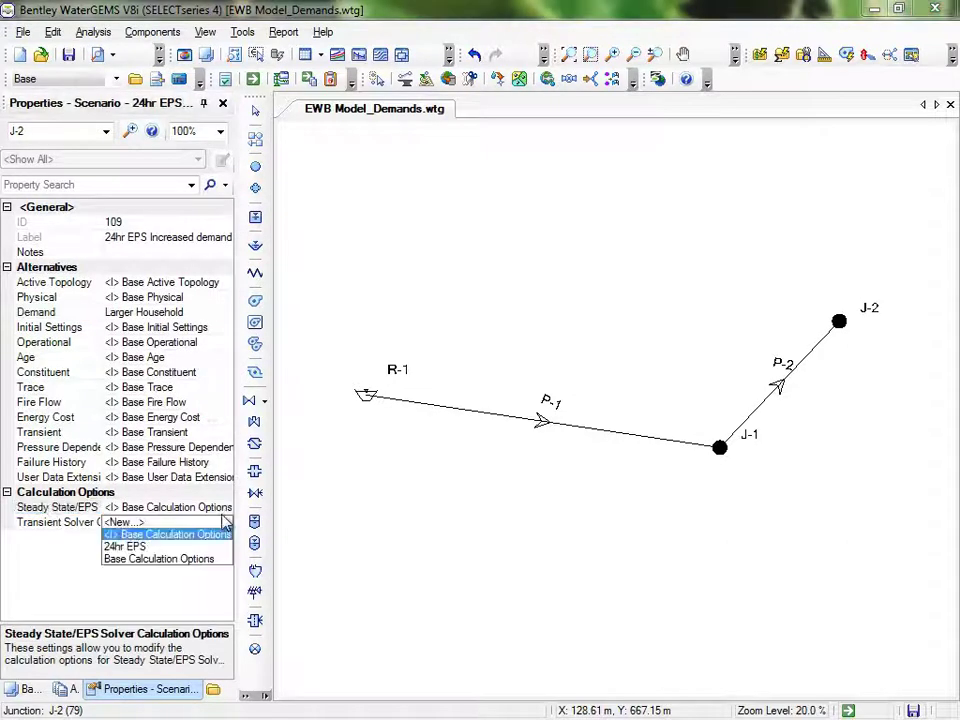
pyautogui.click(216, 548)
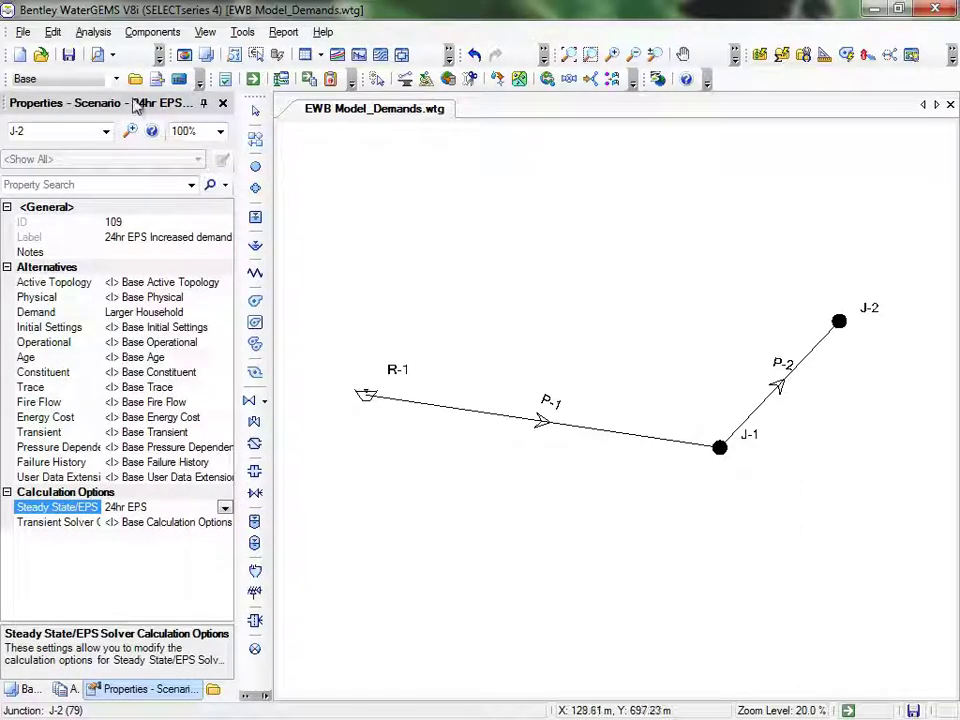
# Activate the 24hr EPS Existing scenario from the toolbar scenario list
pyautogui.click(100, 79)
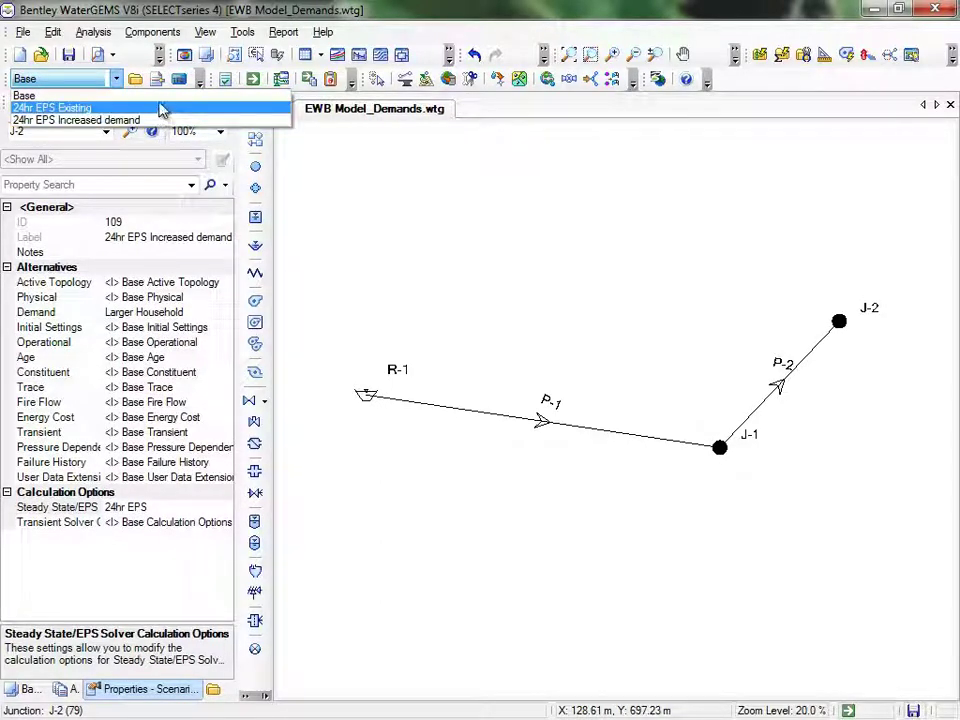
pyautogui.click(161, 106)
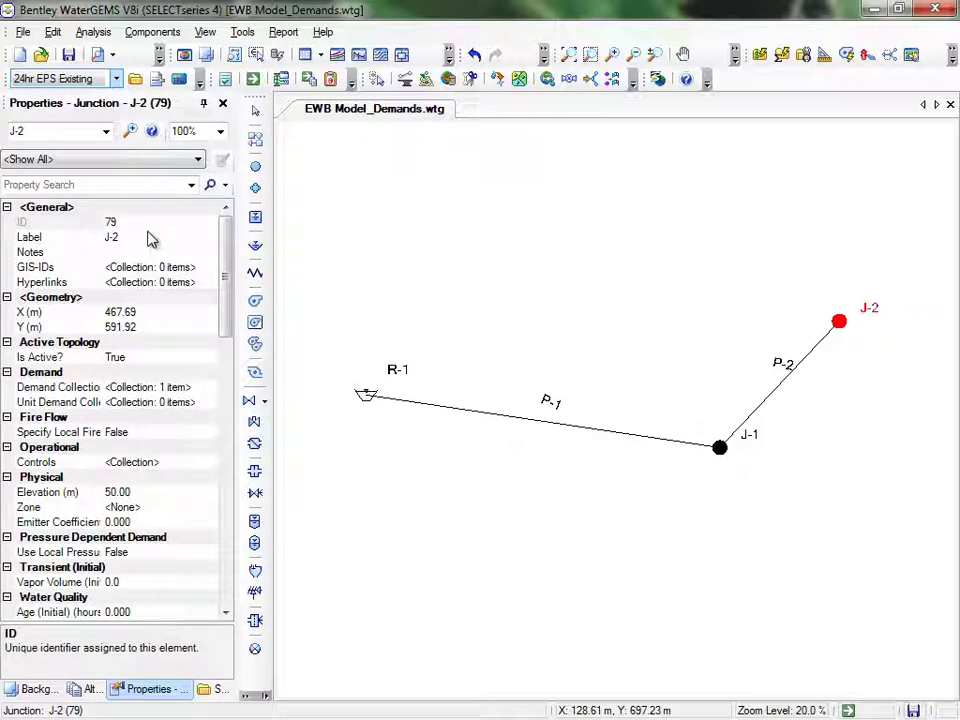
pyautogui.click(116, 79)
pyautogui.click(115, 81)
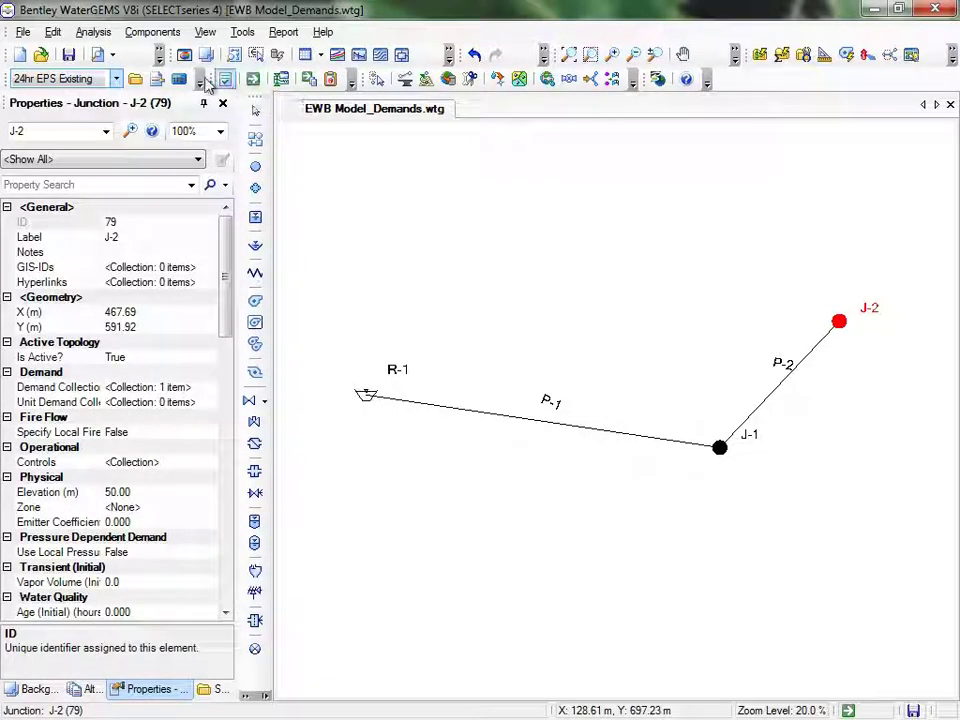
# Batch-run 24hr EPS Existing and 24hr EPS Increased demand together from the Scenarios manager
pyautogui.click(135, 80)
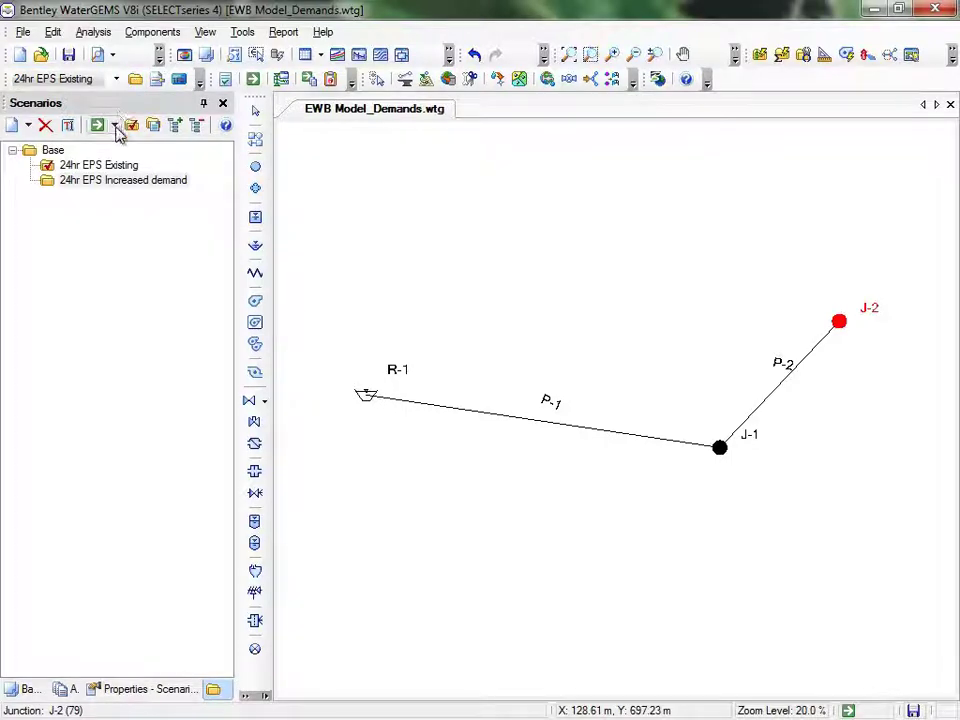
pyautogui.click(114, 125)
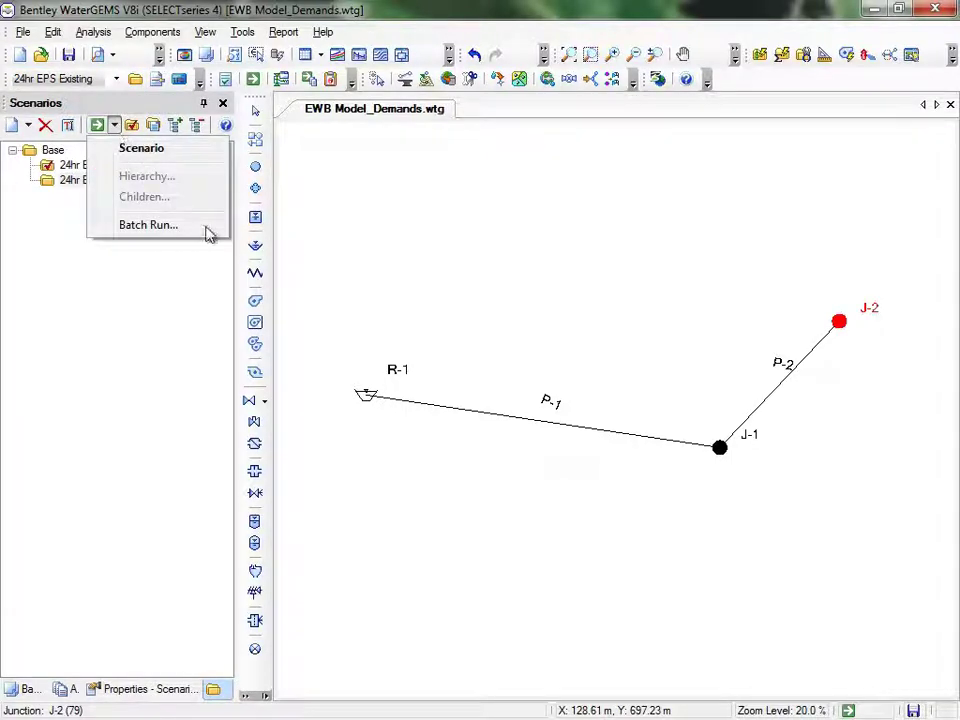
pyautogui.click(148, 224)
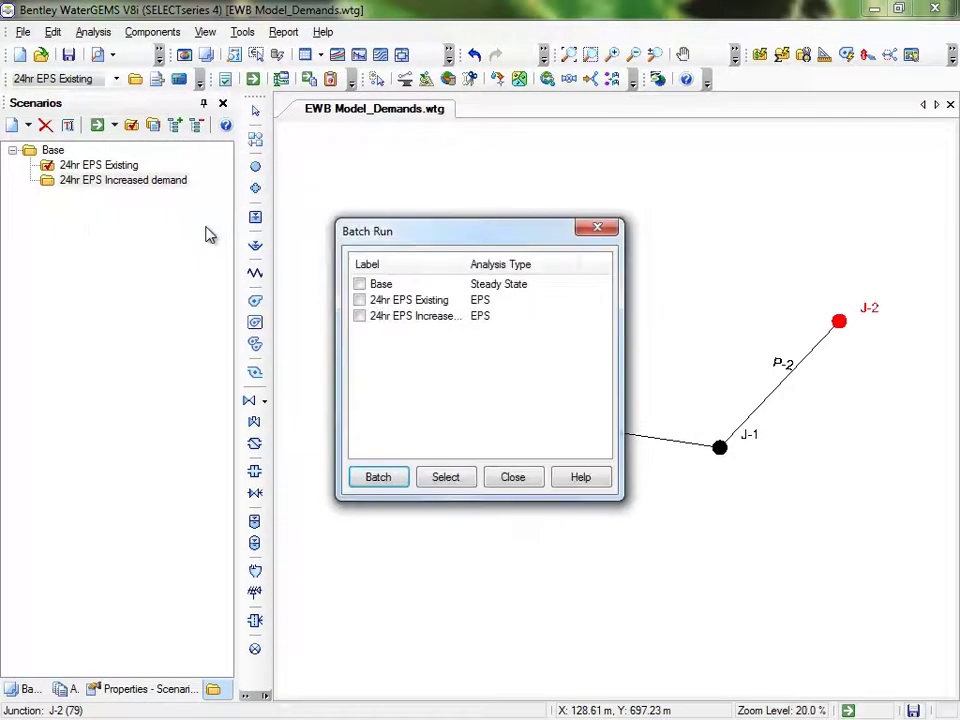
pyautogui.click(359, 300)
pyautogui.click(359, 316)
pyautogui.click(397, 486)
pyautogui.click(484, 439)
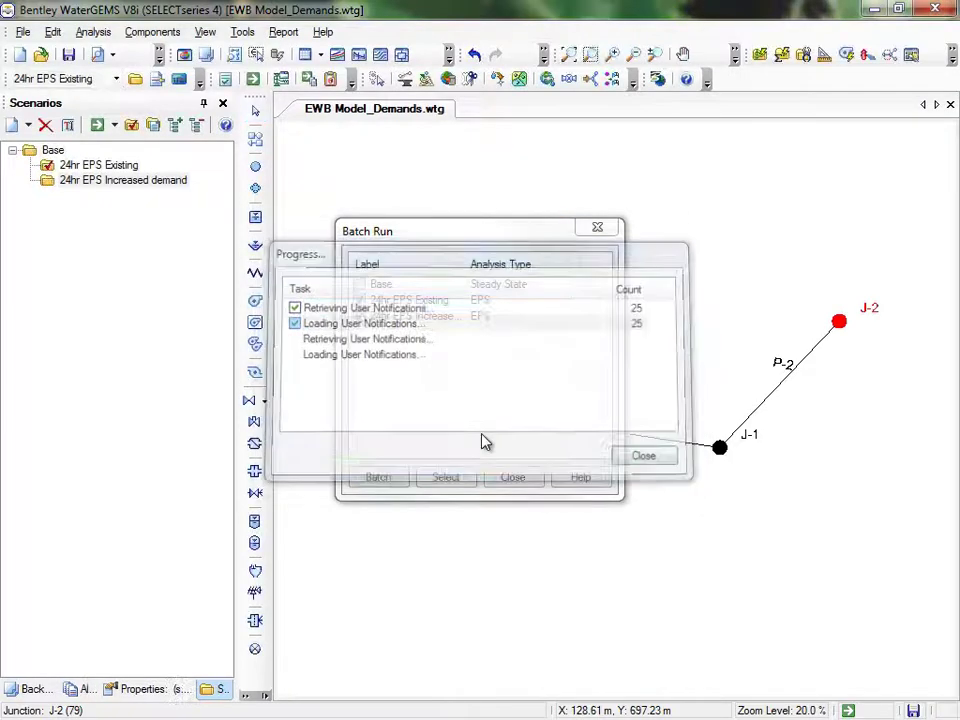
pyautogui.click(548, 437)
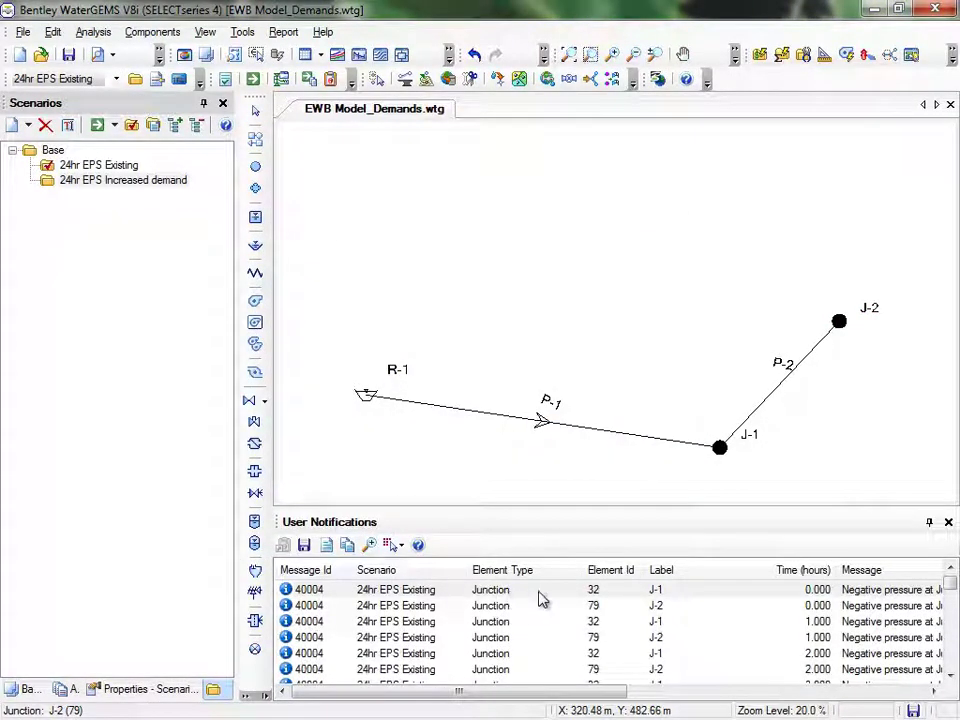
# Zoom to junction J-1 from its notification and show its results, pressure -942 kPa
pyautogui.click(700, 592)
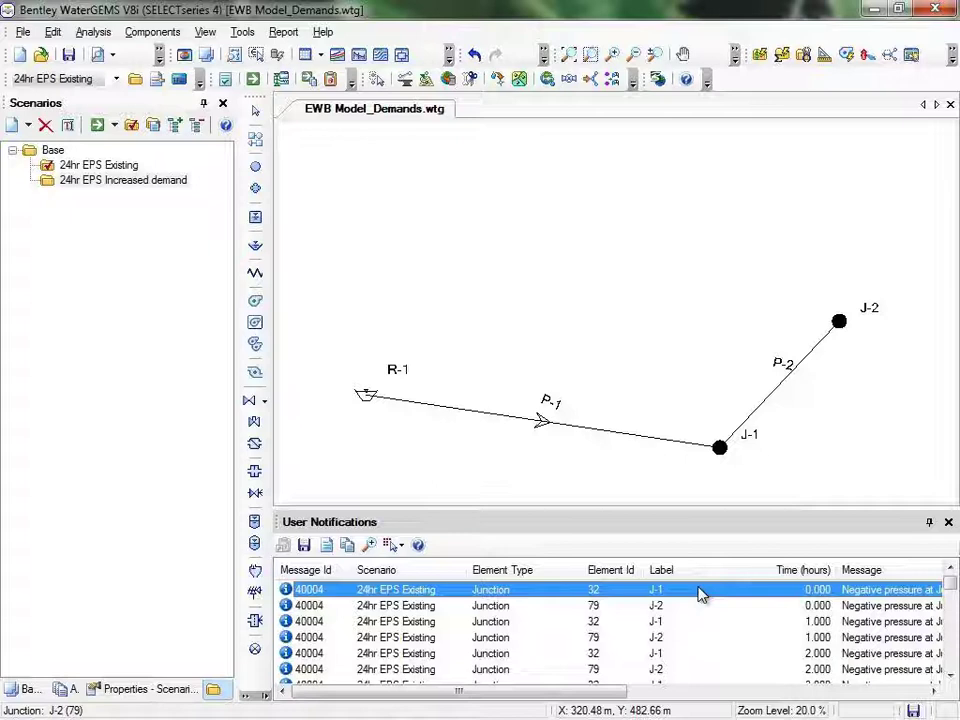
pyautogui.doubleClick(700, 594)
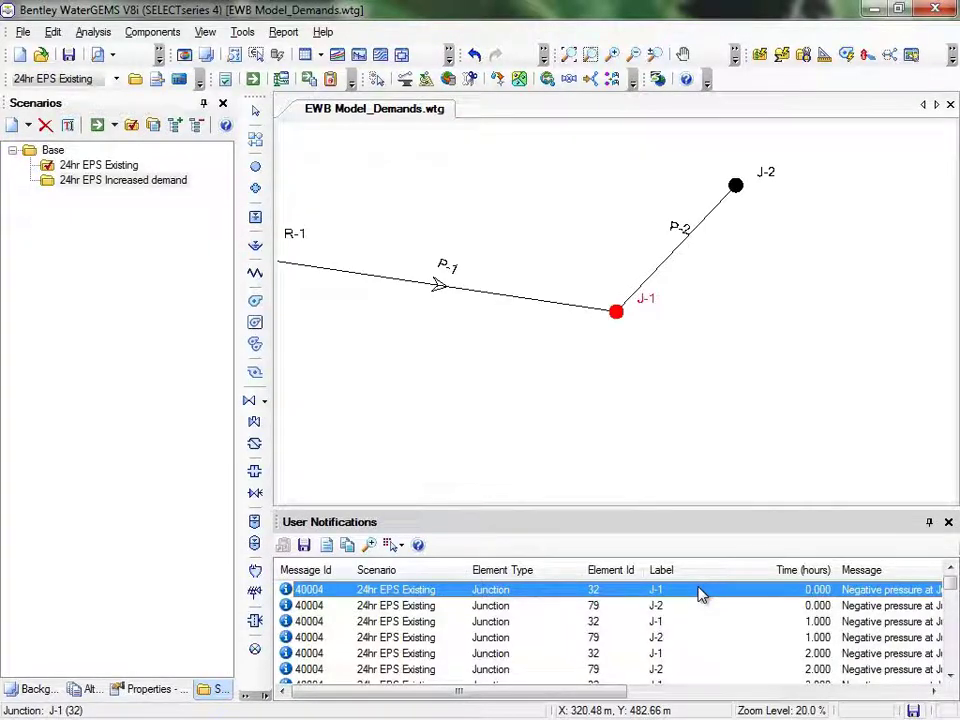
pyautogui.doubleClick(617, 313)
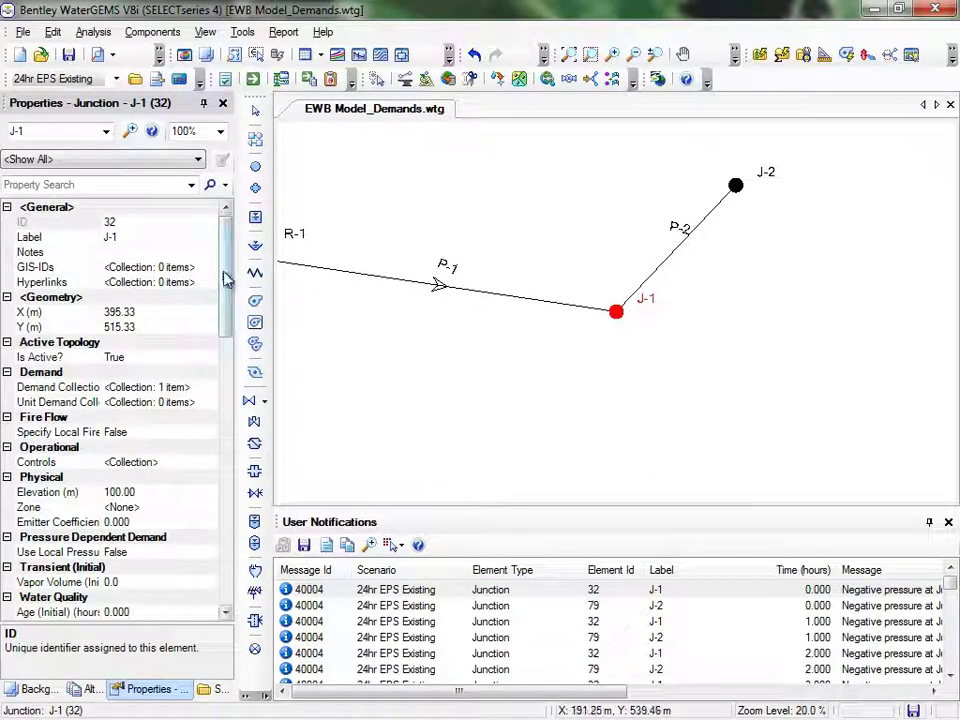
pyautogui.moveTo(225, 274); pyautogui.dragTo(248, 372)
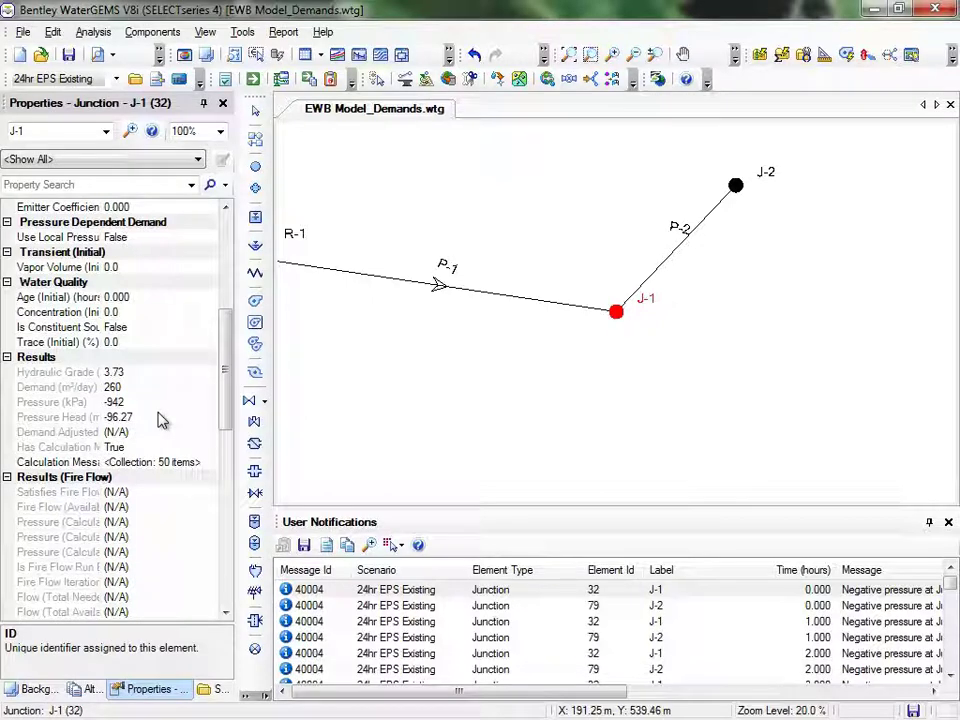
# View the Profile - 1 graph from the Profiles list, then bring reservoir R-1 into view
pyautogui.click(205, 32)
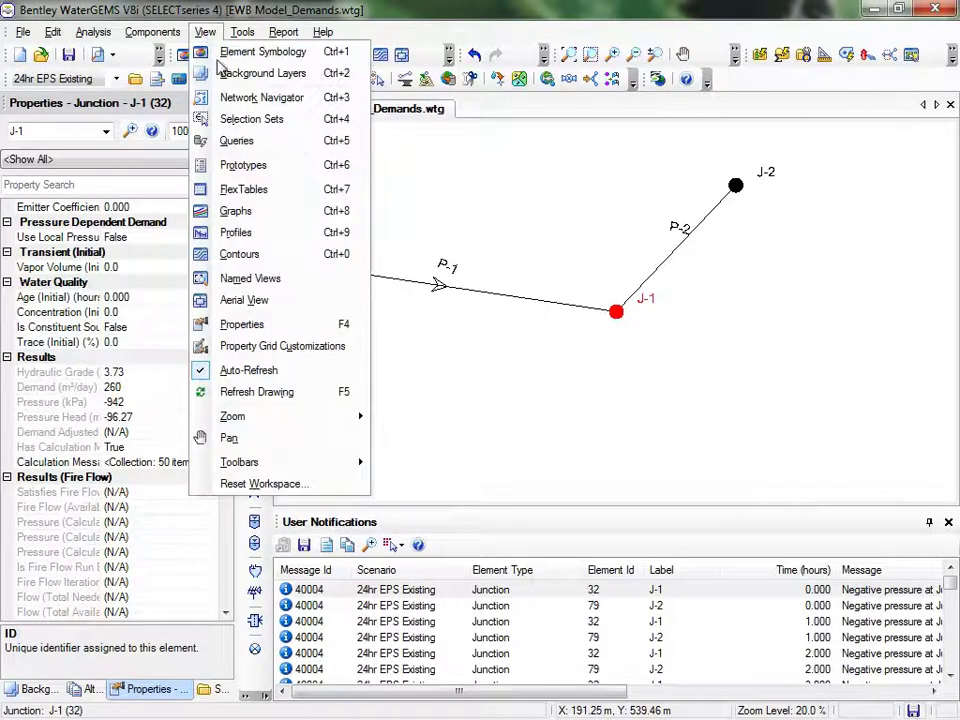
pyautogui.click(250, 232)
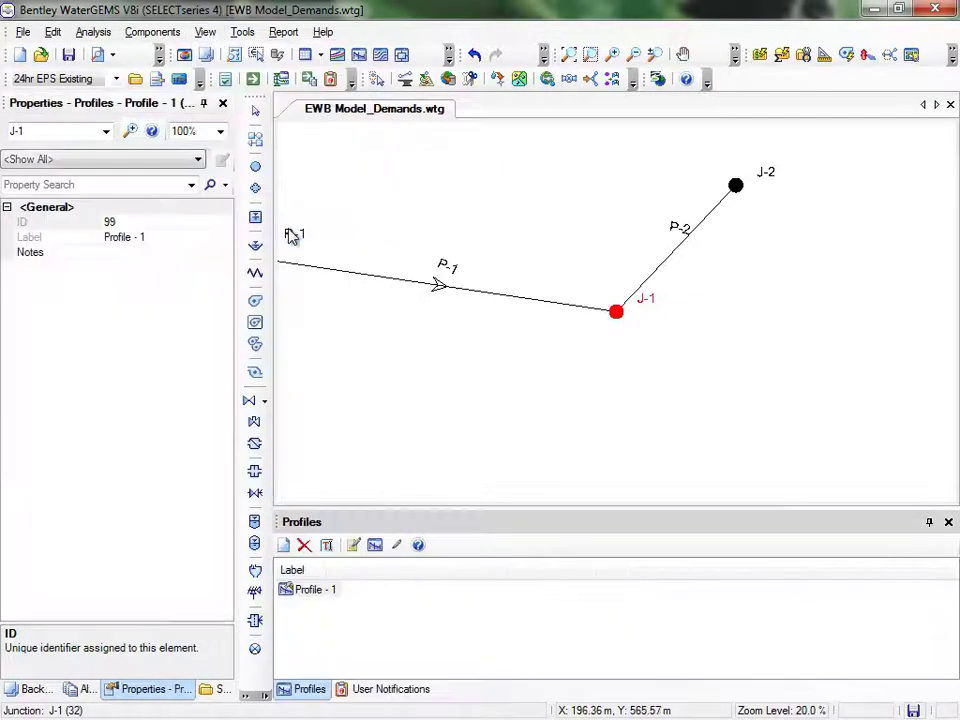
pyautogui.doubleClick(330, 592)
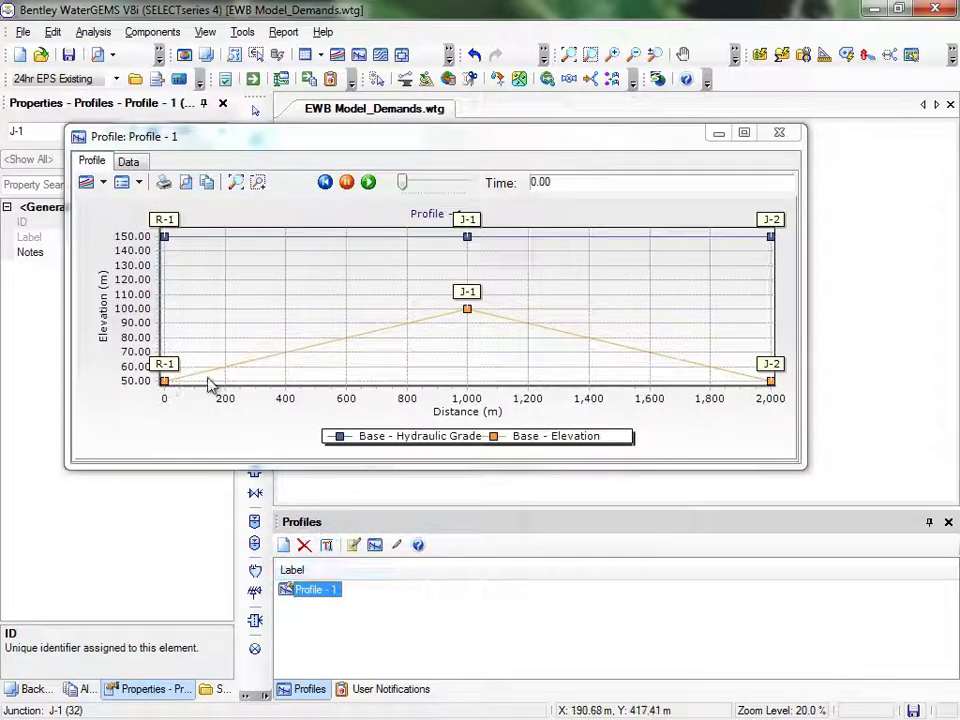
pyautogui.click(782, 134)
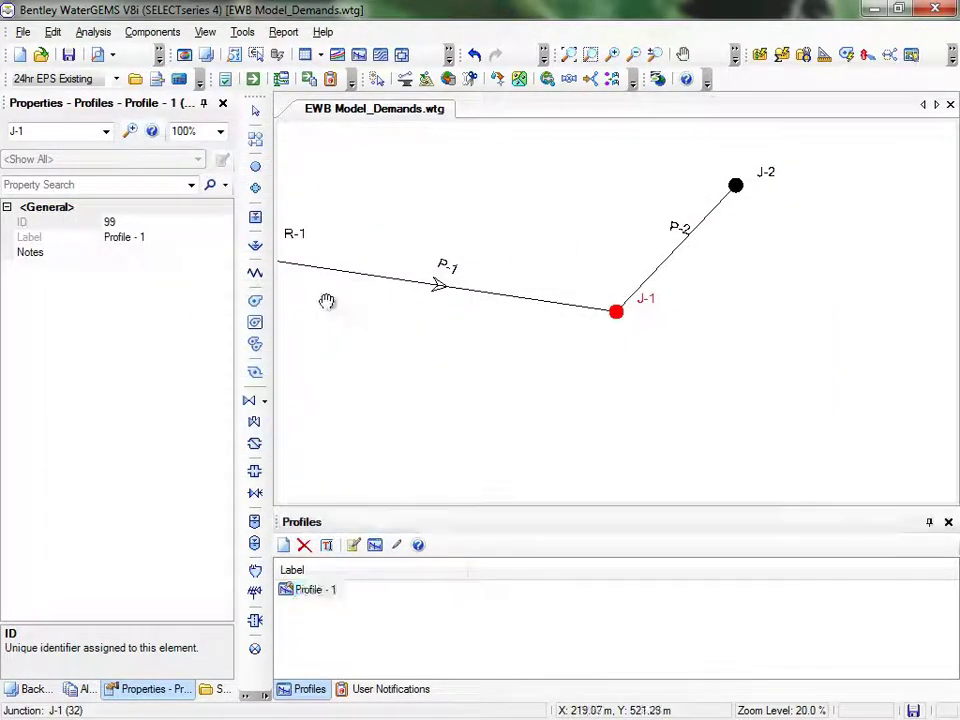
pyautogui.moveTo(330, 302); pyautogui.dragTo(405, 315)
# In the Base scenario, change reservoir R-1's elevation from 50 to 150 m
pyautogui.click(339, 280)
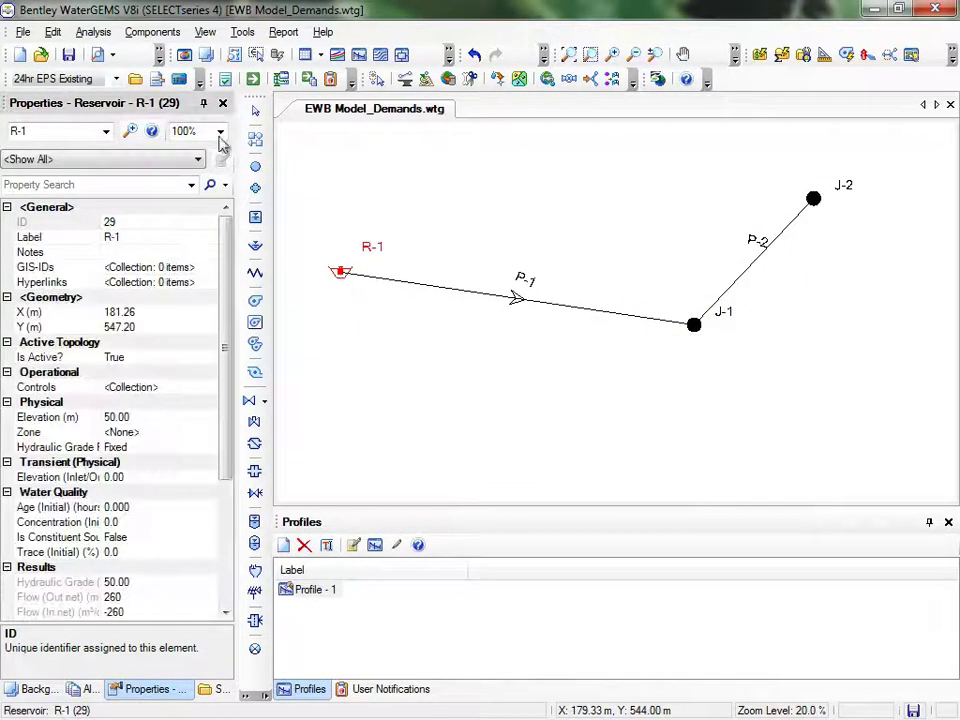
pyautogui.click(116, 79)
pyautogui.click(126, 95)
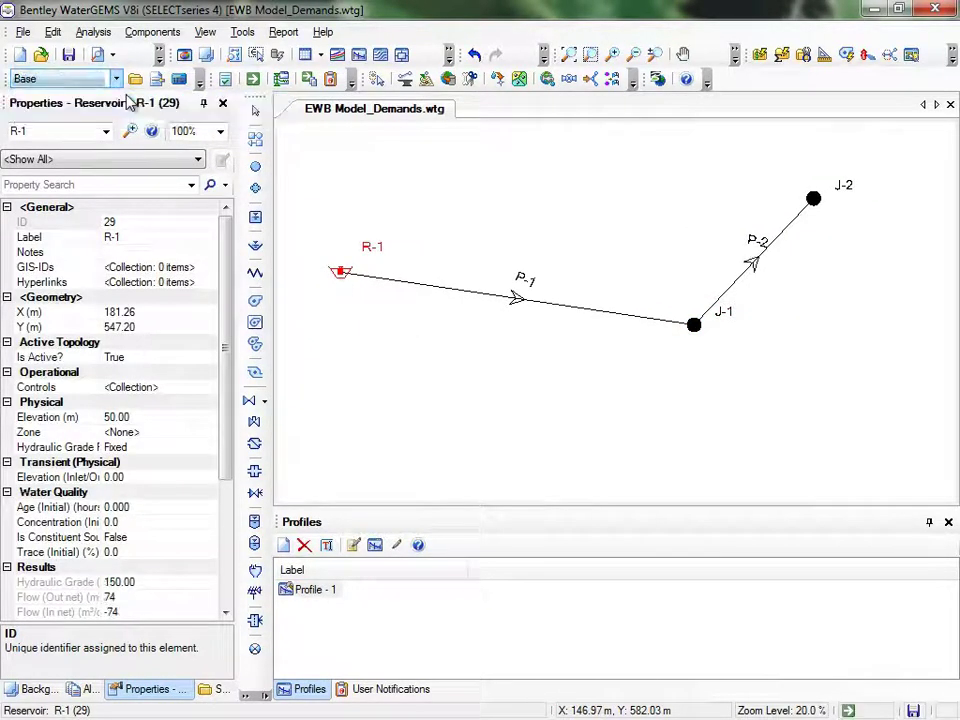
pyautogui.click(342, 277)
pyautogui.click(107, 416)
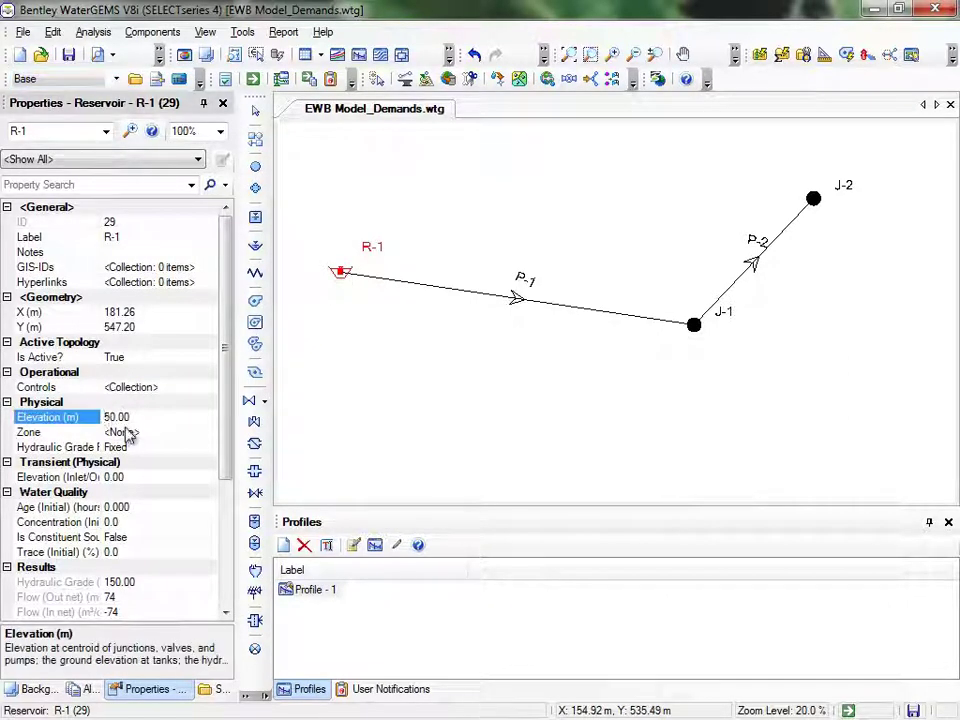
pyautogui.write('1')
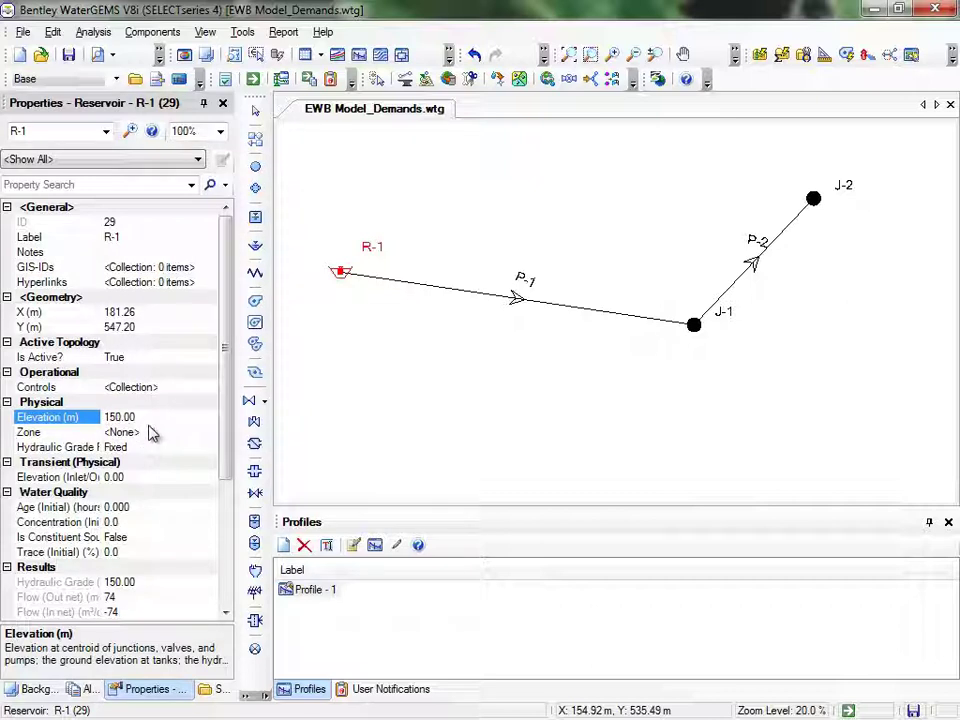
# Make 24hr EPS Increased demand the active scenario and show the Scenarios manager
pyautogui.click(117, 79)
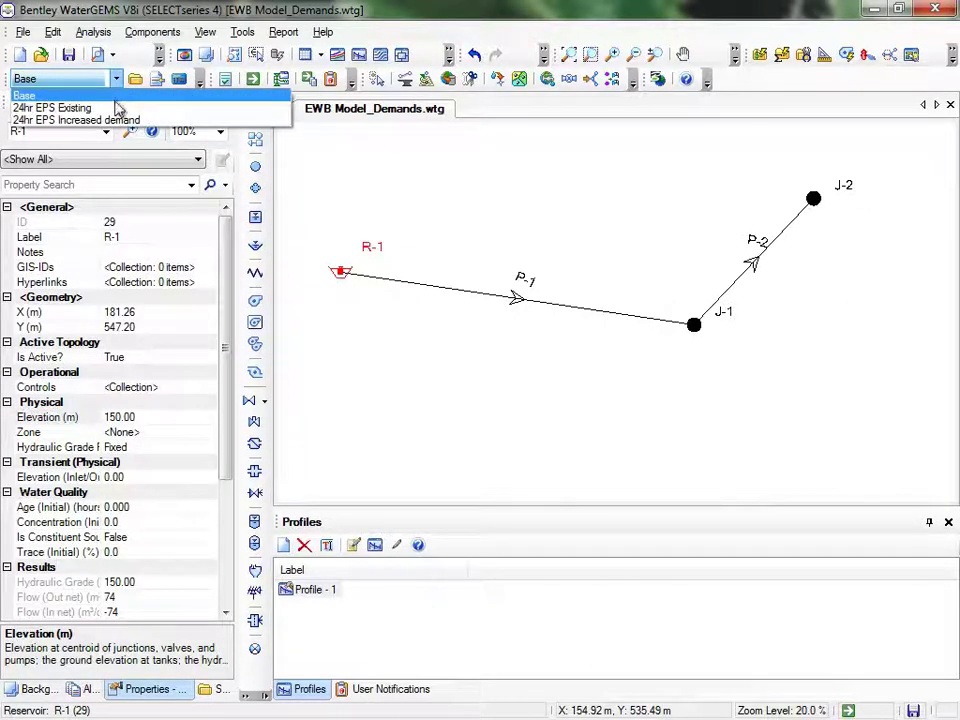
pyautogui.click(112, 104)
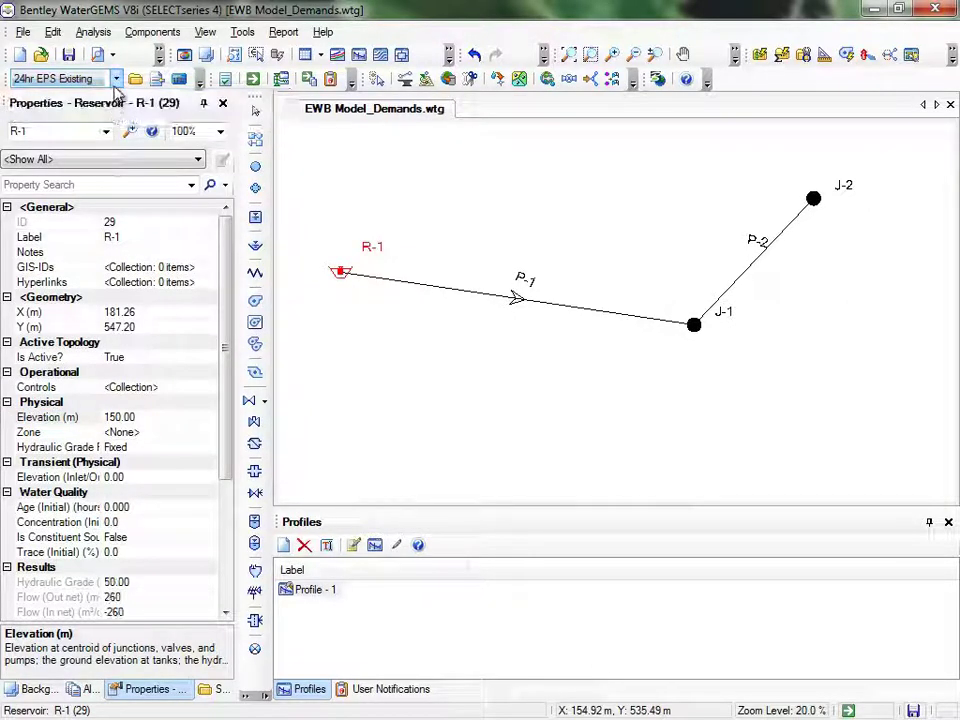
pyautogui.click(90, 79)
pyautogui.click(146, 120)
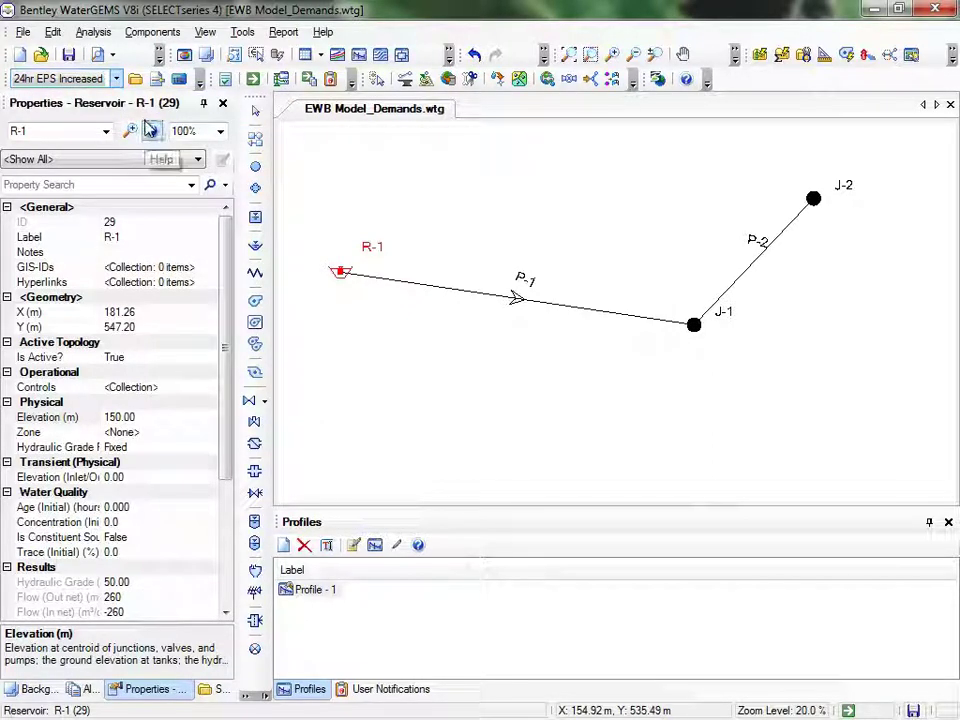
pyautogui.click(135, 80)
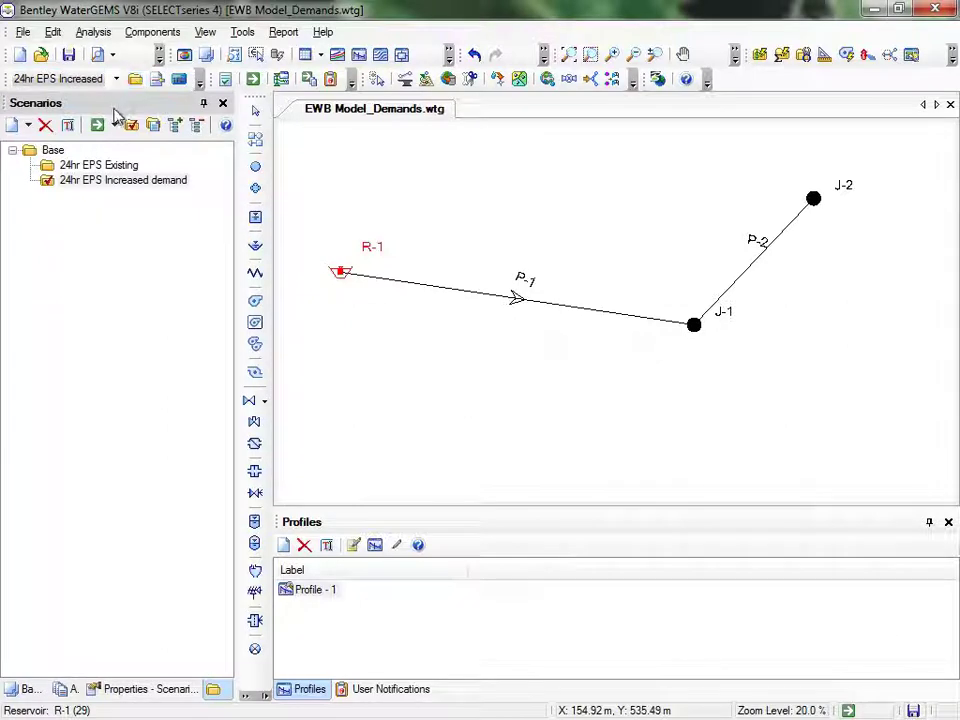
pyautogui.click(116, 126)
# Batch-run 24hr EPS Existing and 24hr EPS Increased demand again with the corrected elevation
pyautogui.click(186, 225)
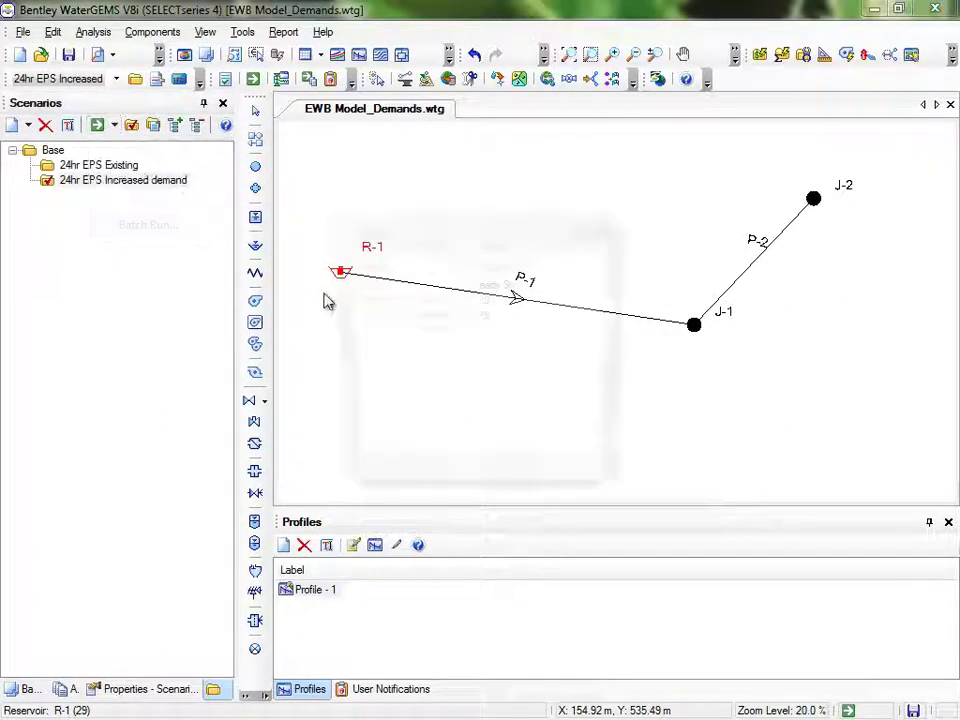
pyautogui.click(360, 300)
pyautogui.click(360, 316)
pyautogui.click(395, 480)
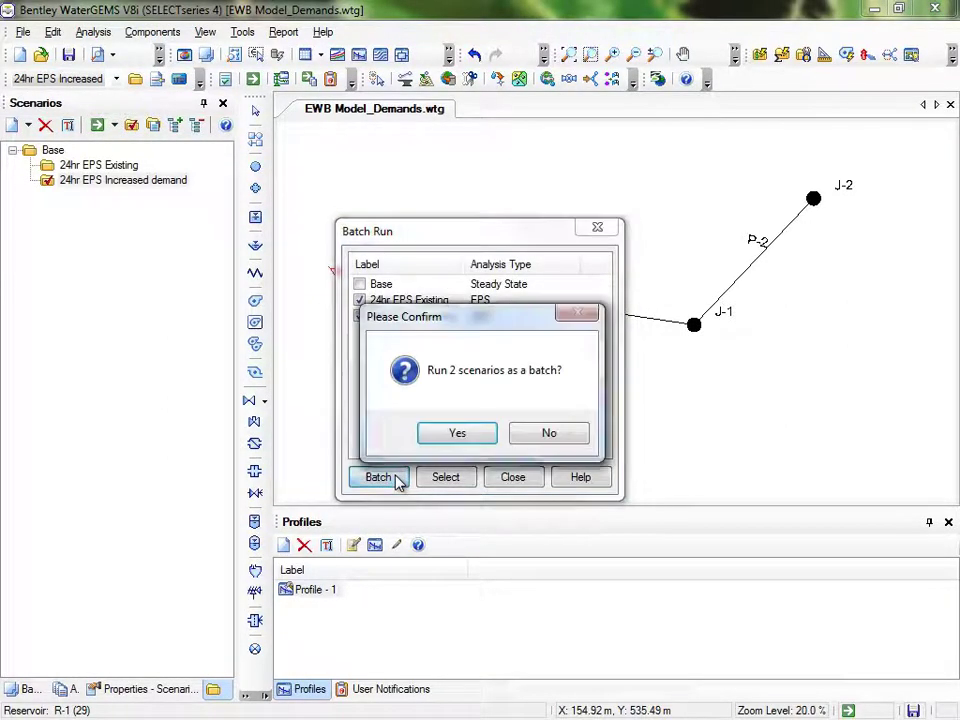
pyautogui.click(429, 440)
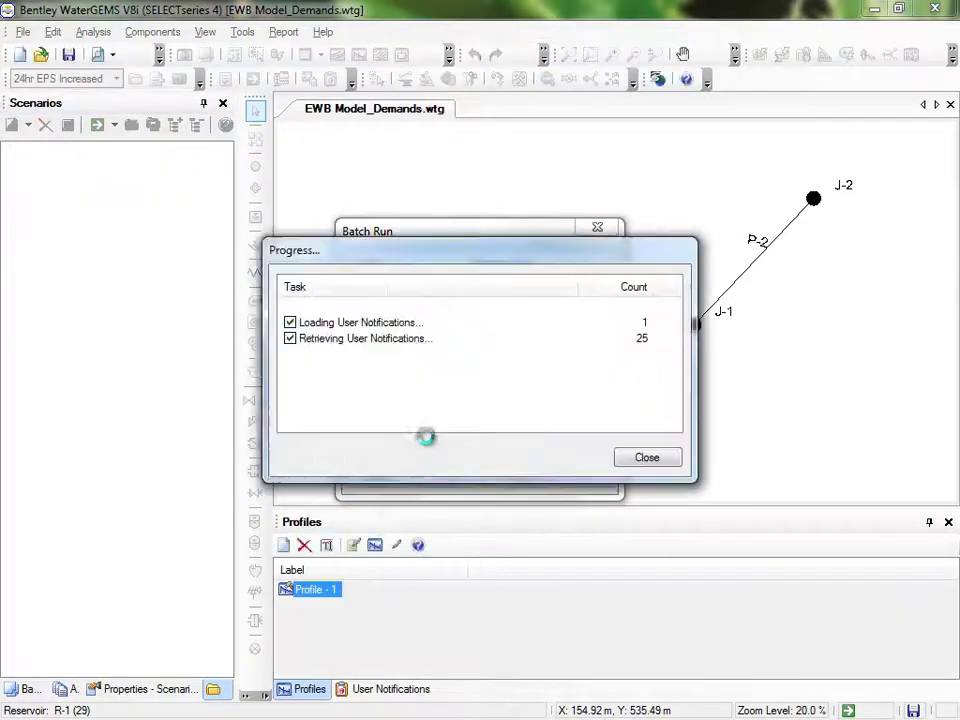
pyautogui.click(561, 437)
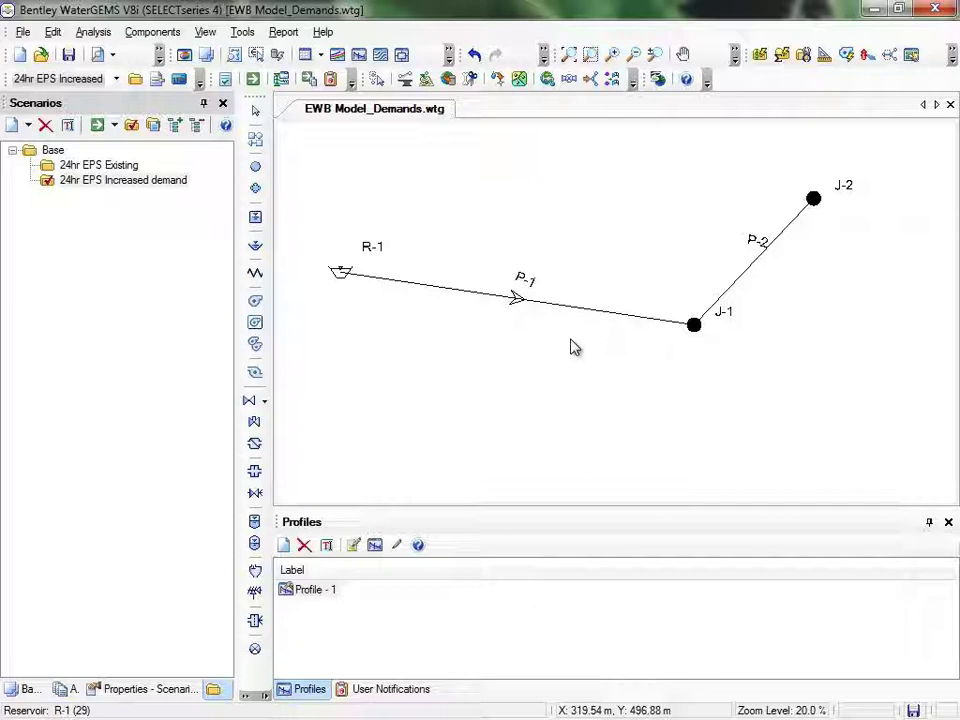
# Graph velocity only for pipes P-1 and P-2 across both 24hr EPS scenarios, then close it
pyautogui.click(574, 308)
pyautogui.keyDown('ctrl'); pyautogui.click(733, 294); pyautogui.keyUp('ctrl')
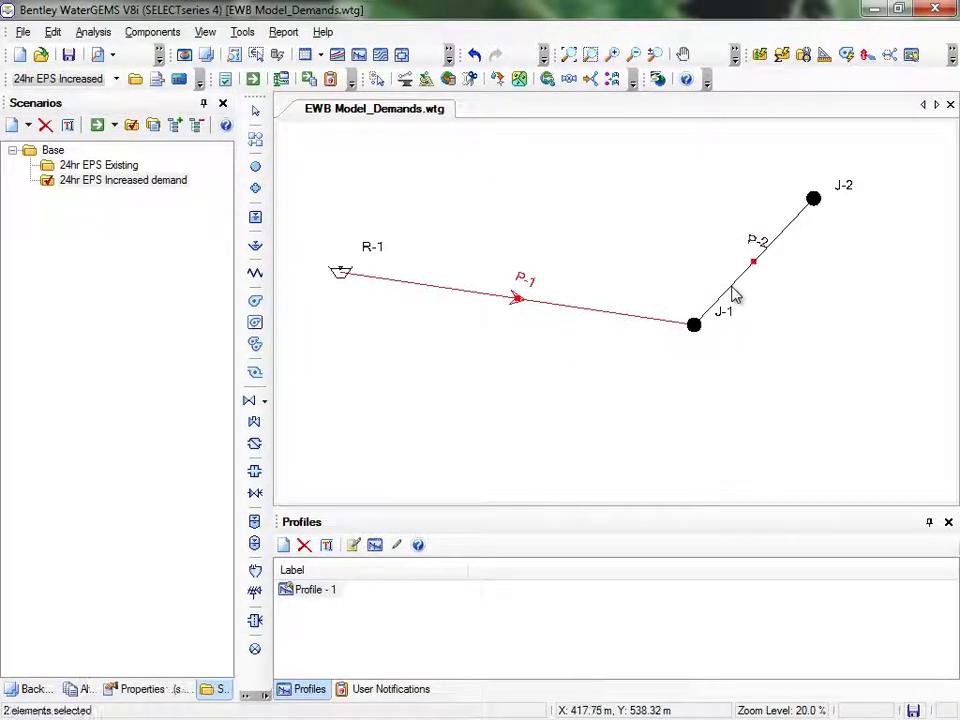
pyautogui.rightClick(733, 294)
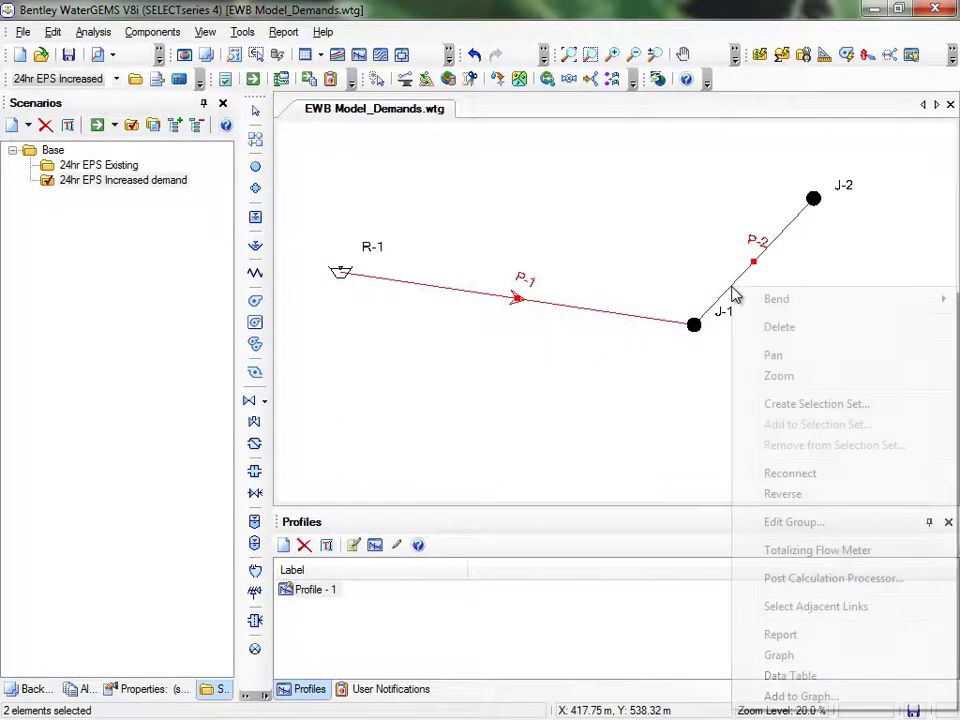
pyautogui.click(883, 658)
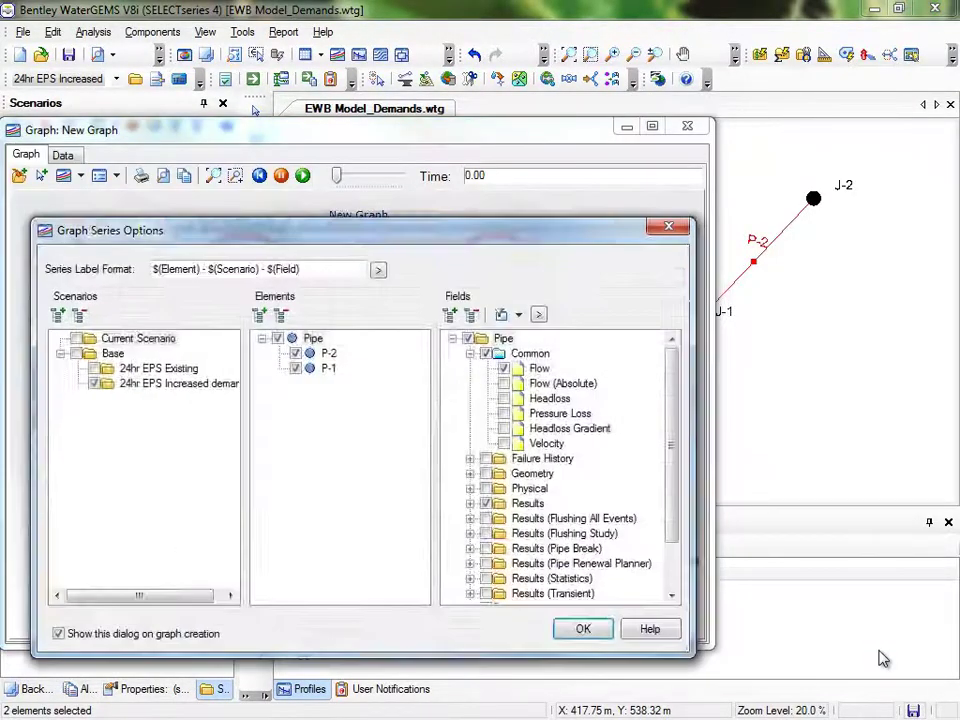
pyautogui.click(95, 369)
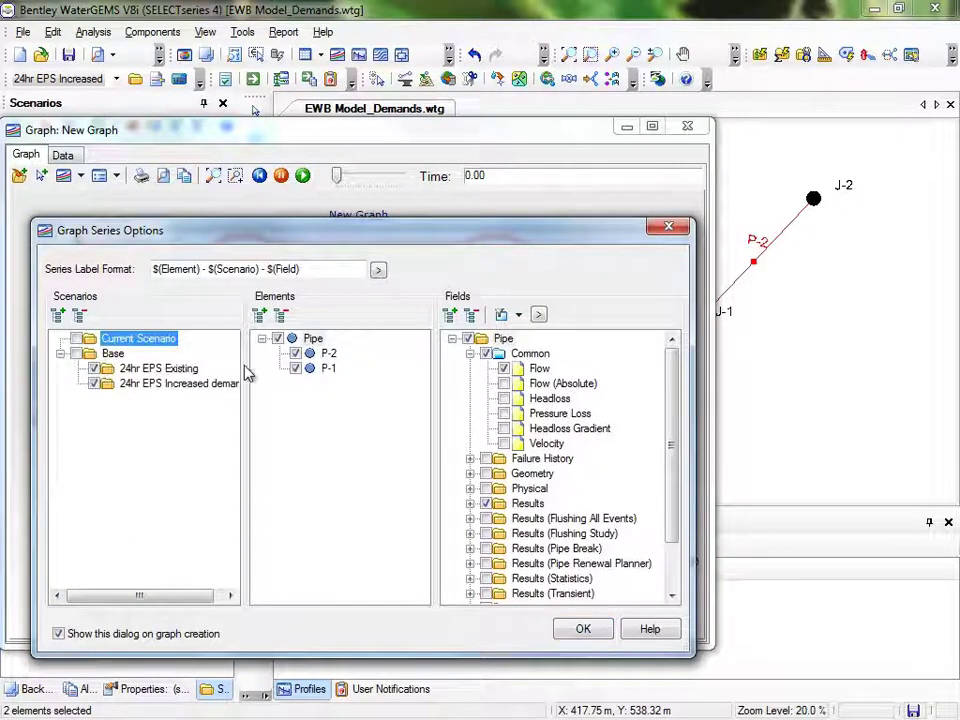
pyautogui.click(504, 443)
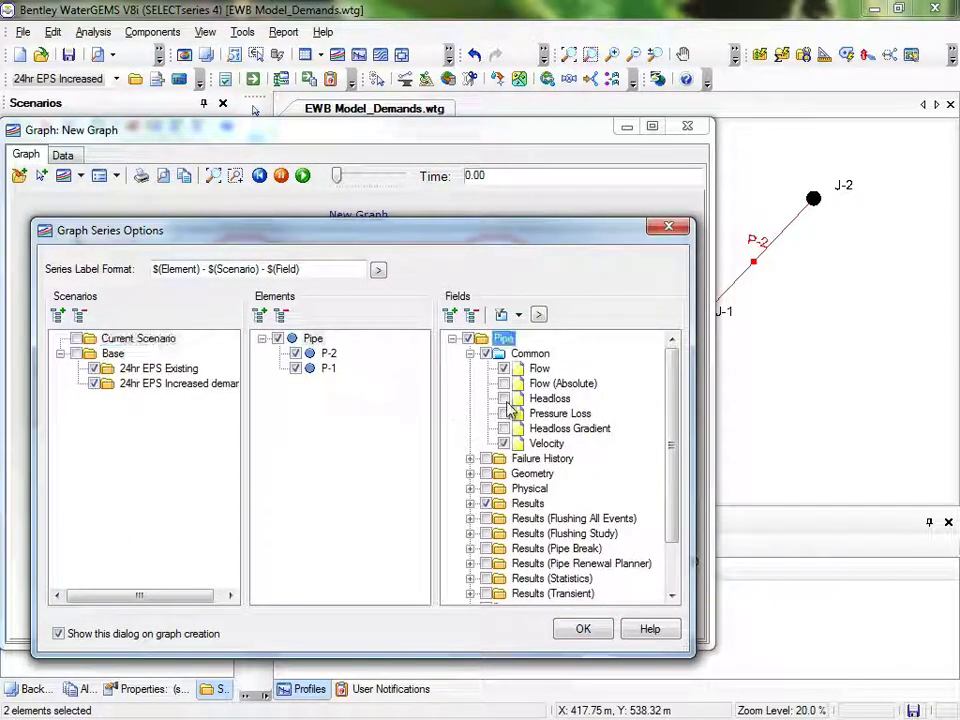
pyautogui.click(505, 369)
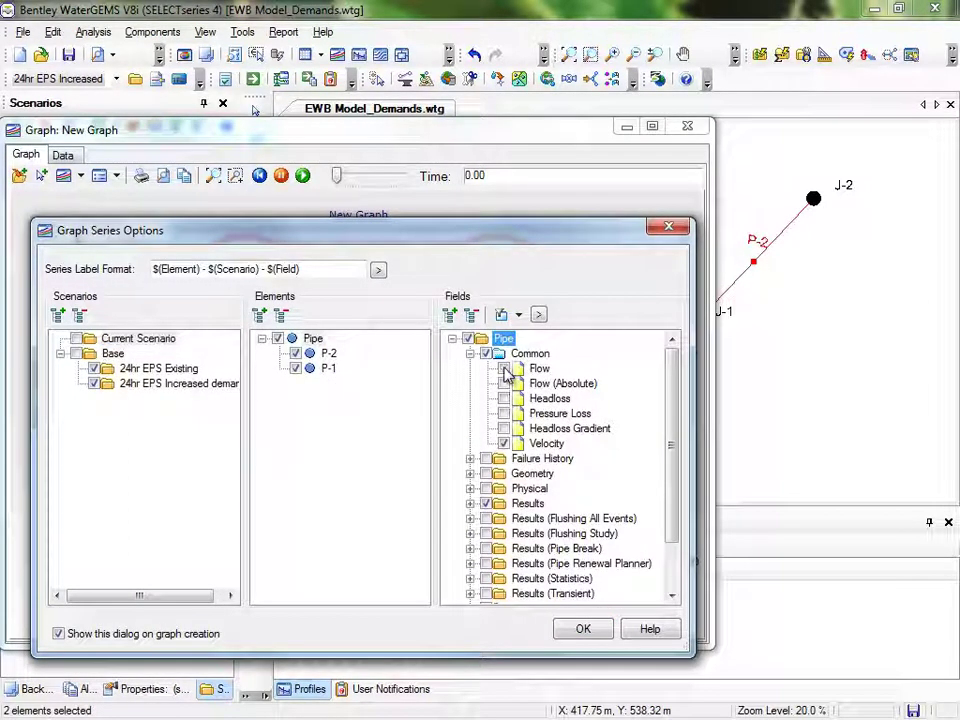
pyautogui.click(594, 627)
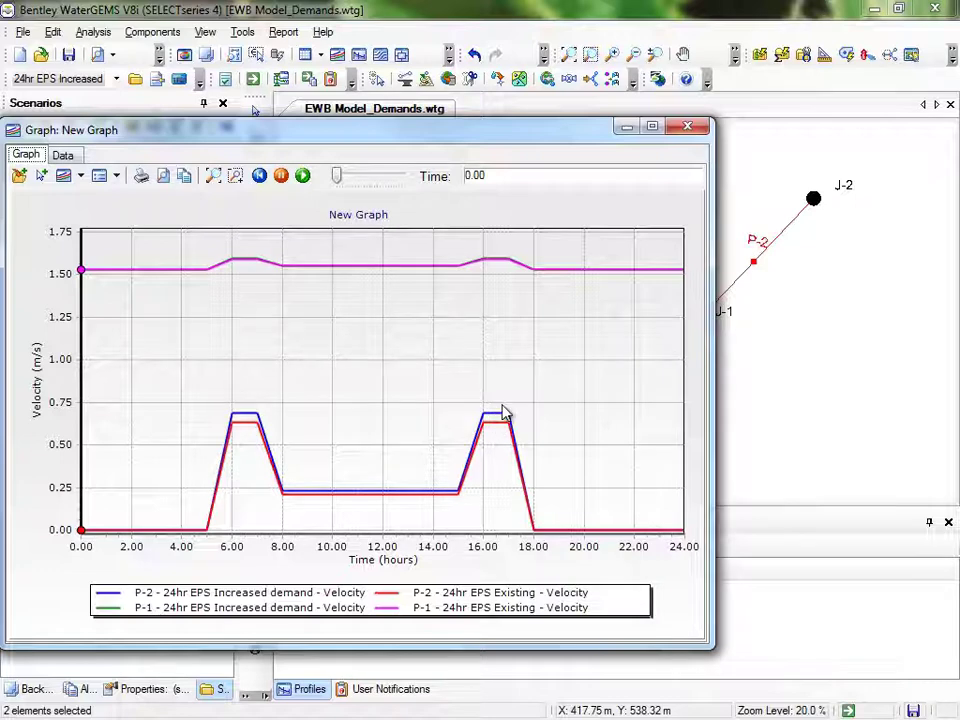
pyautogui.click(686, 131)
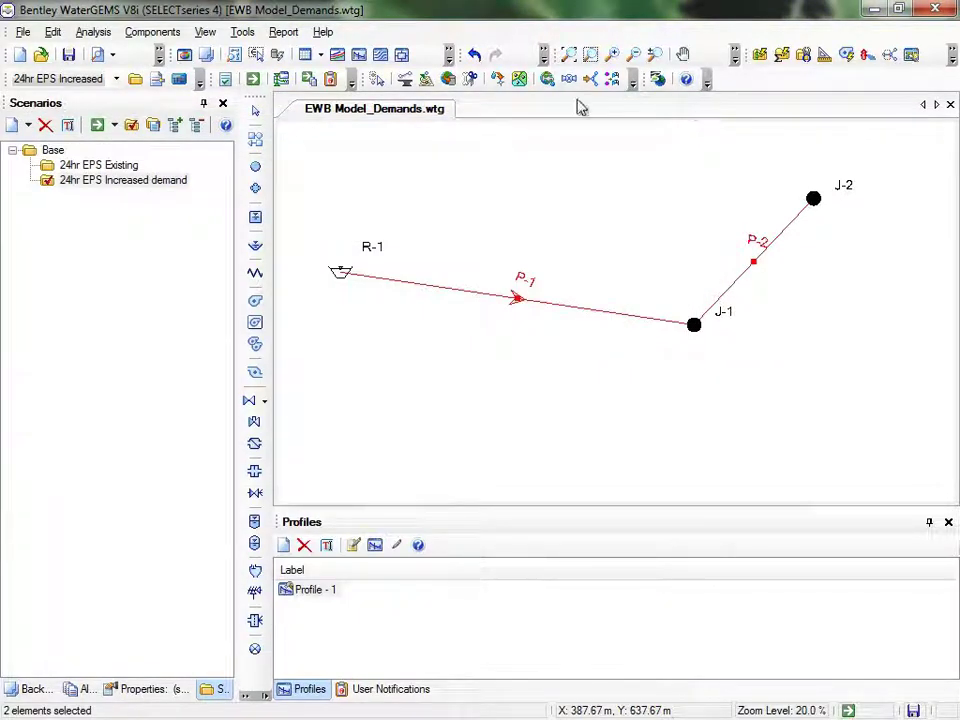
# Open the Pipe Table from the FlexTables panel
pyautogui.click(116, 79)
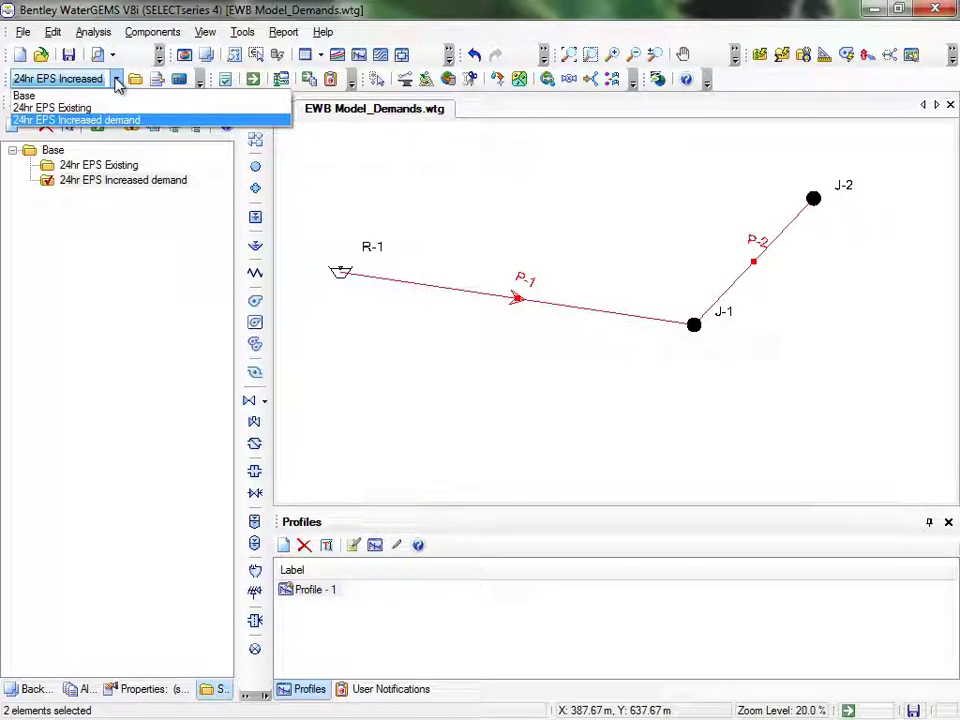
pyautogui.click(116, 80)
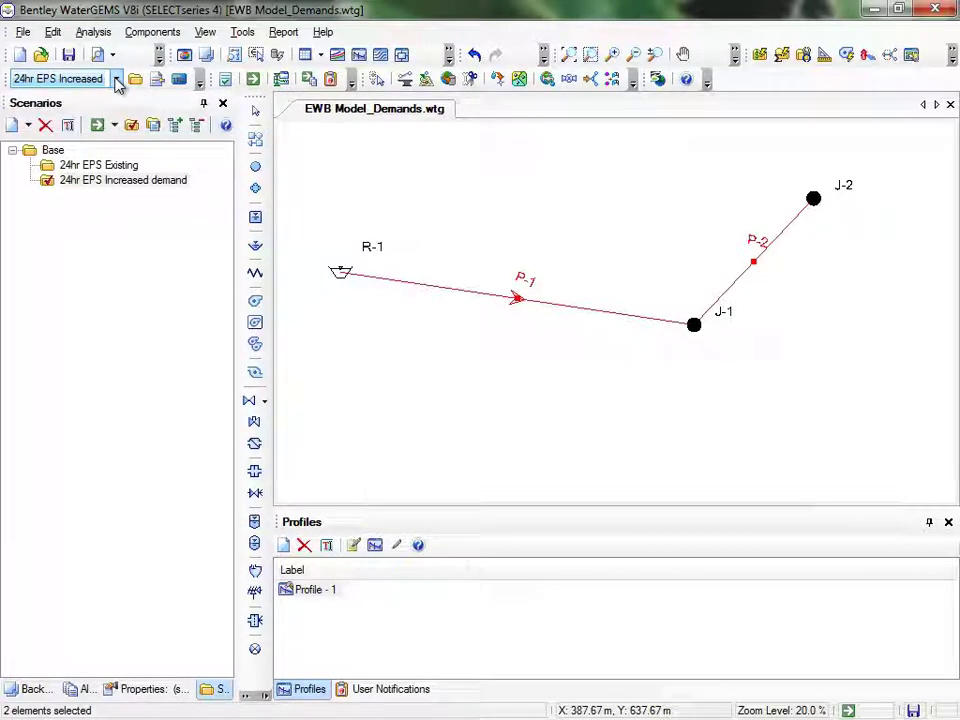
pyautogui.click(205, 32)
pyautogui.click(287, 190)
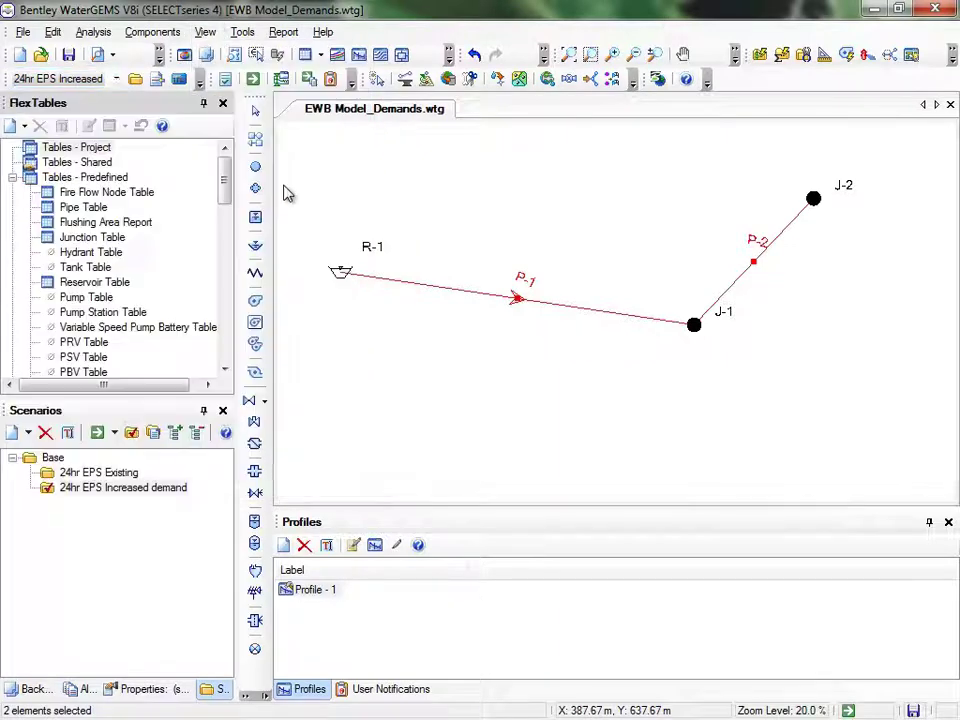
pyautogui.doubleClick(83, 207)
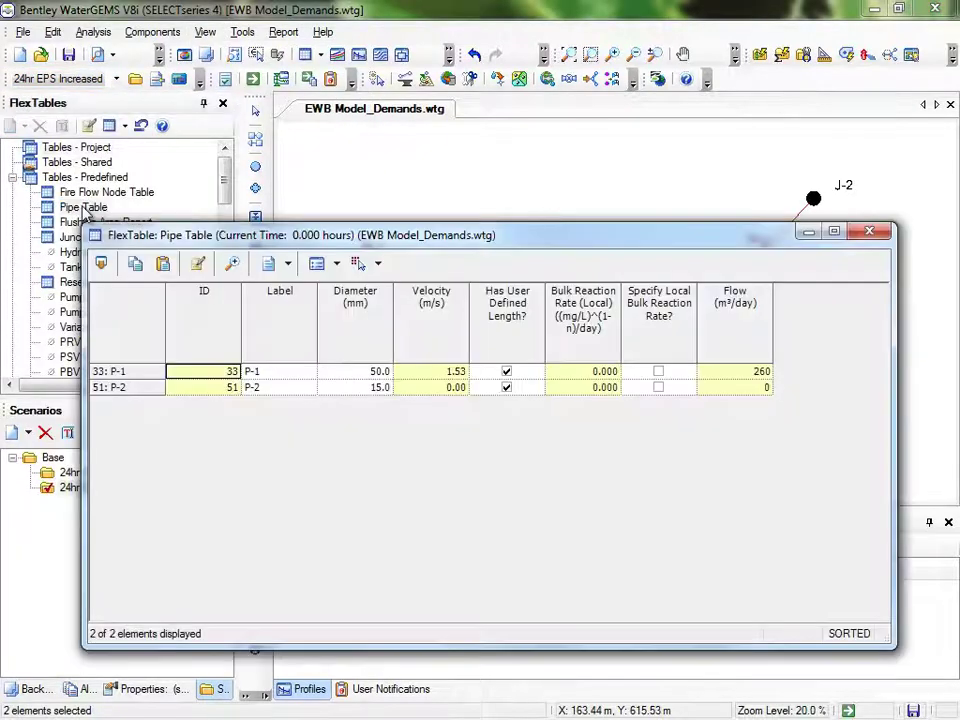
# Show sparklines in the Flow column, scaled to the full 0–270 range
pyautogui.click(738, 330)
pyautogui.rightClick(738, 327)
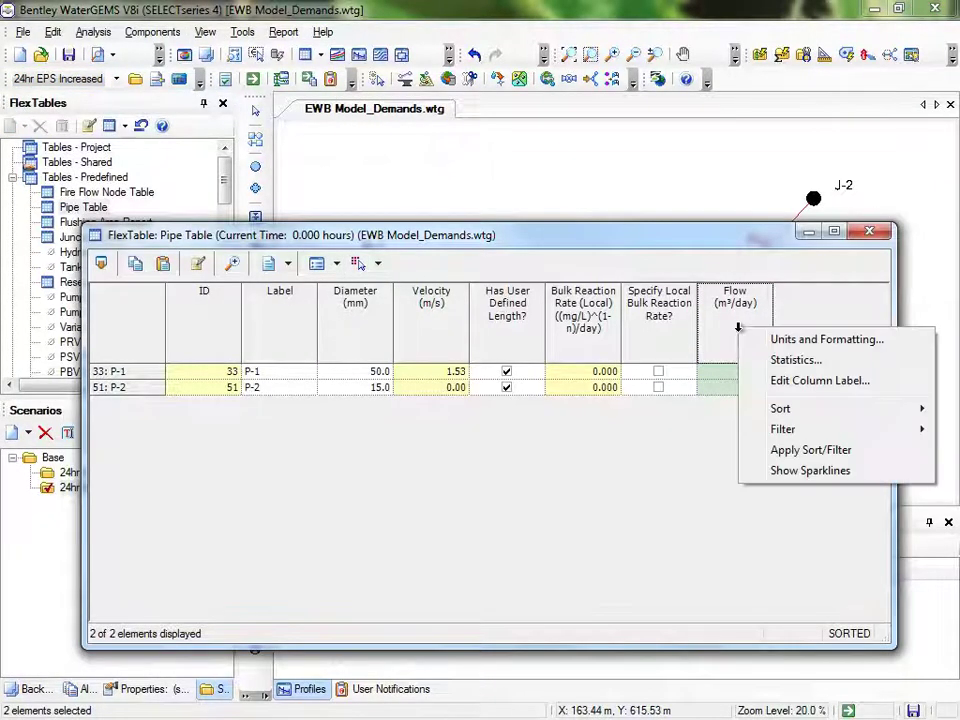
pyautogui.click(866, 470)
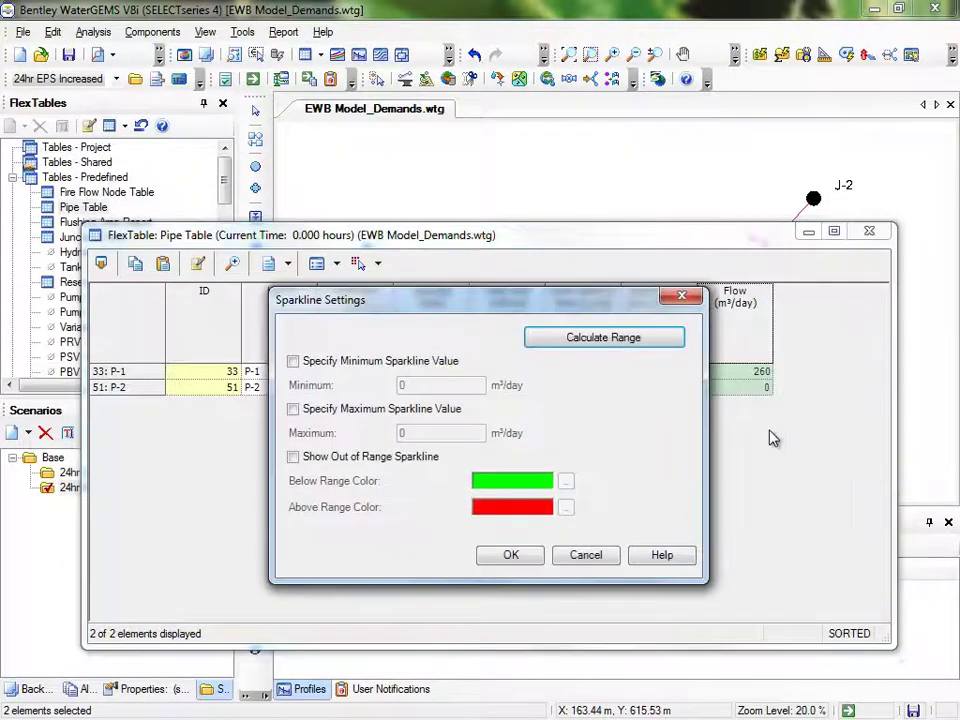
pyautogui.click(638, 341)
pyautogui.click(640, 363)
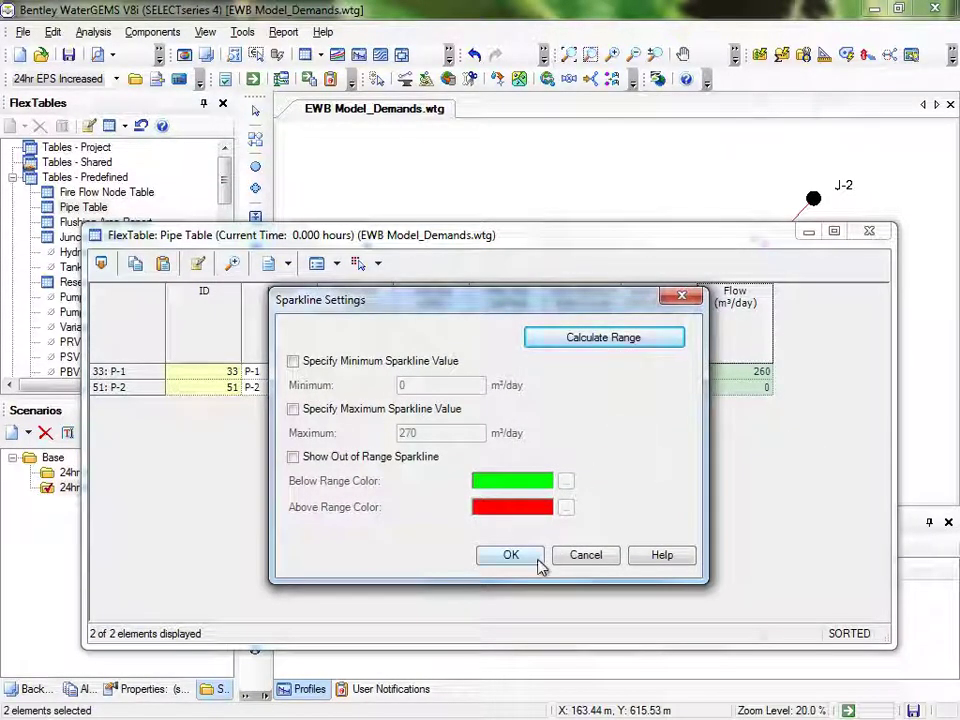
pyautogui.click(511, 555)
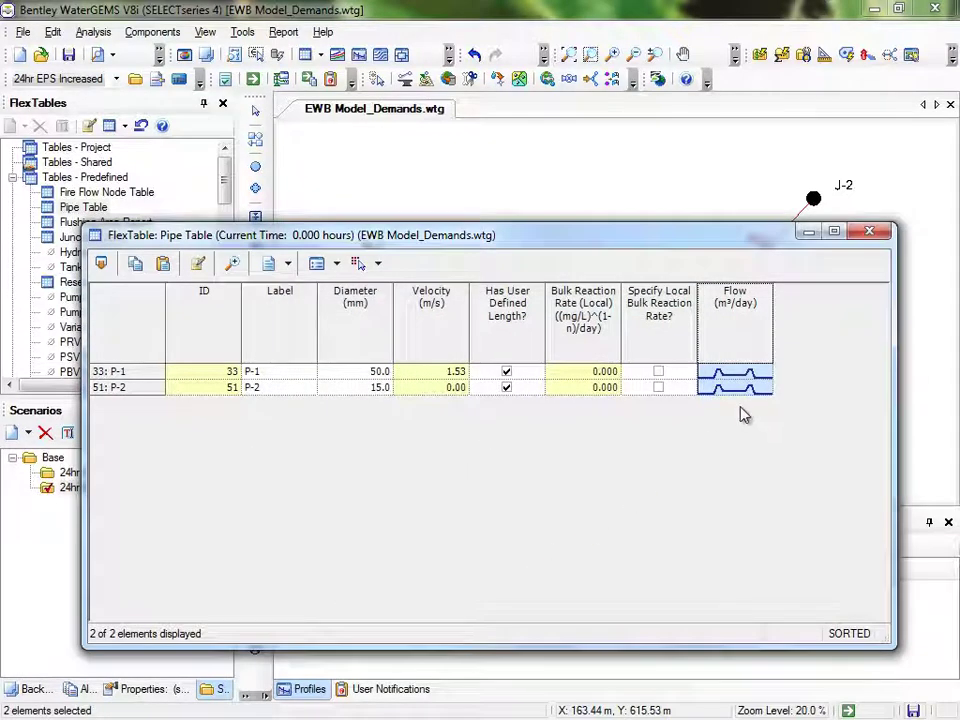